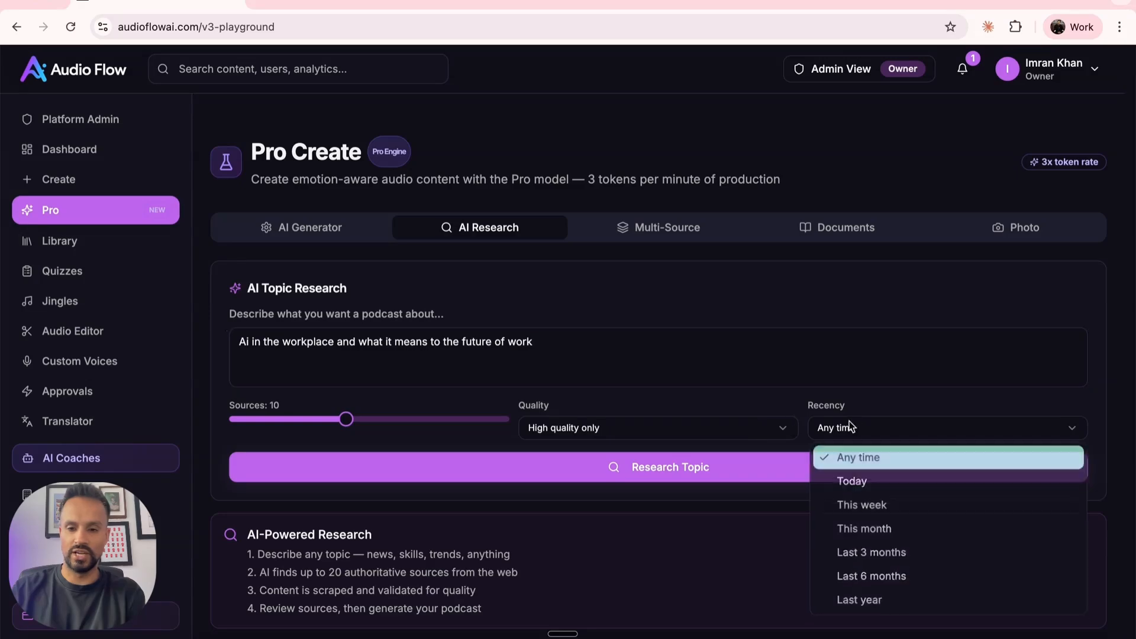
- Limit the recency of the topic research to the last 3 months
left_click(872, 527)
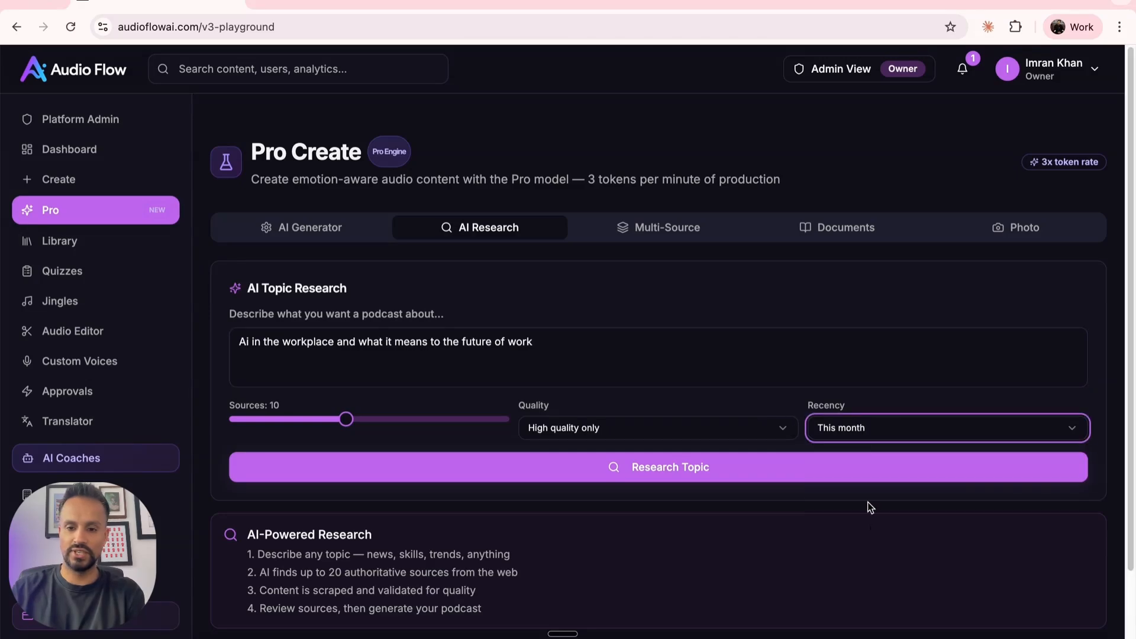
left_click(864, 428)
left_click(875, 554)
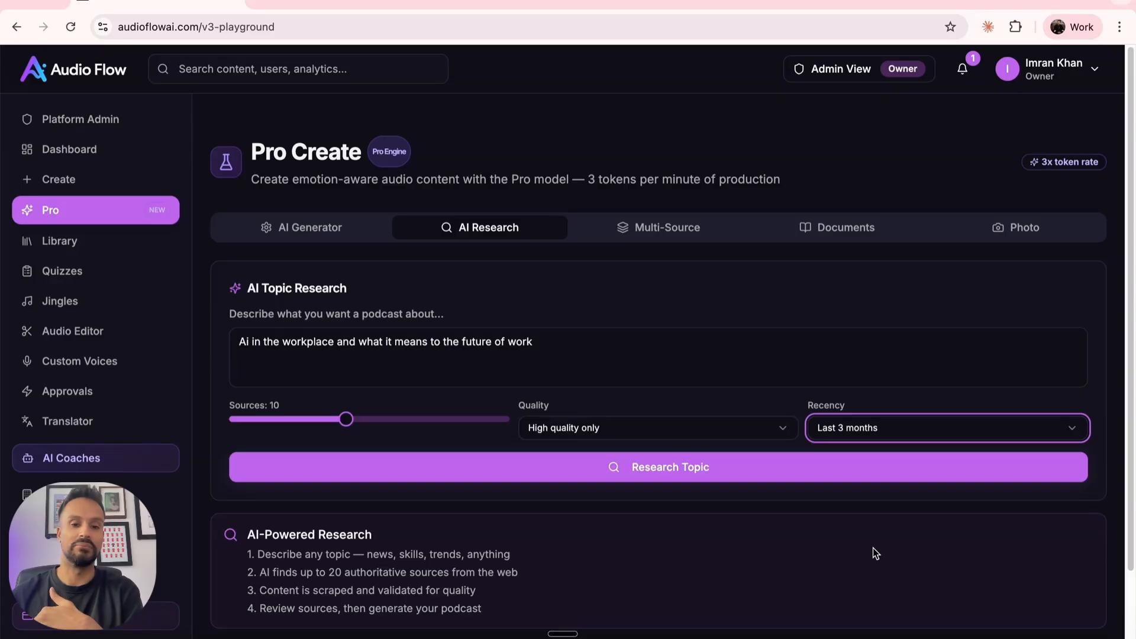
left_click(858, 428)
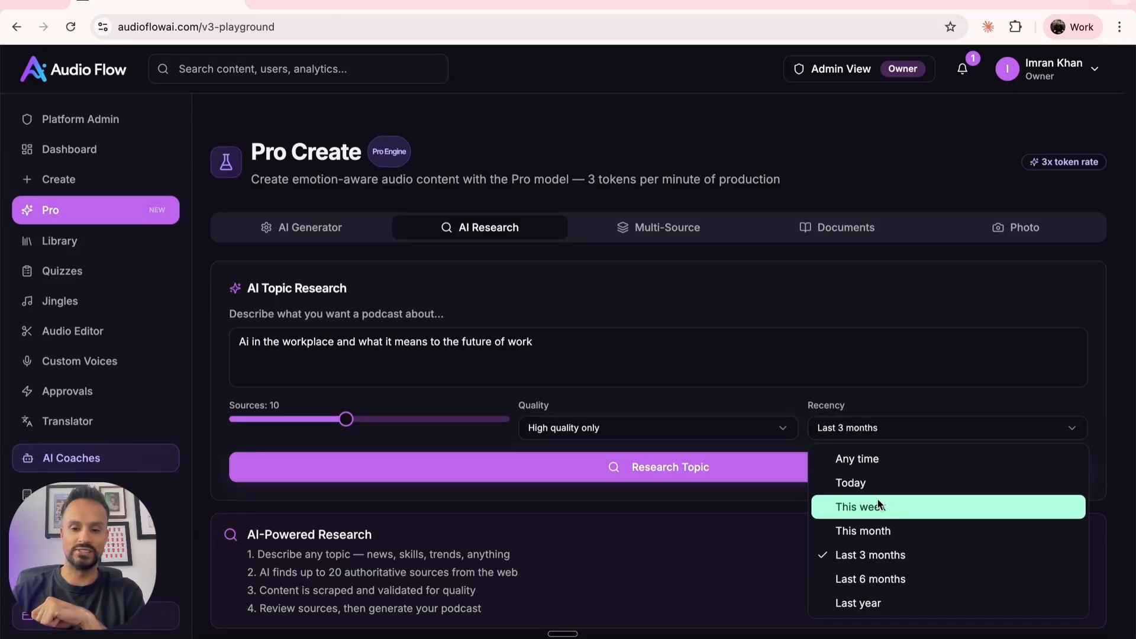
left_click(856, 557)
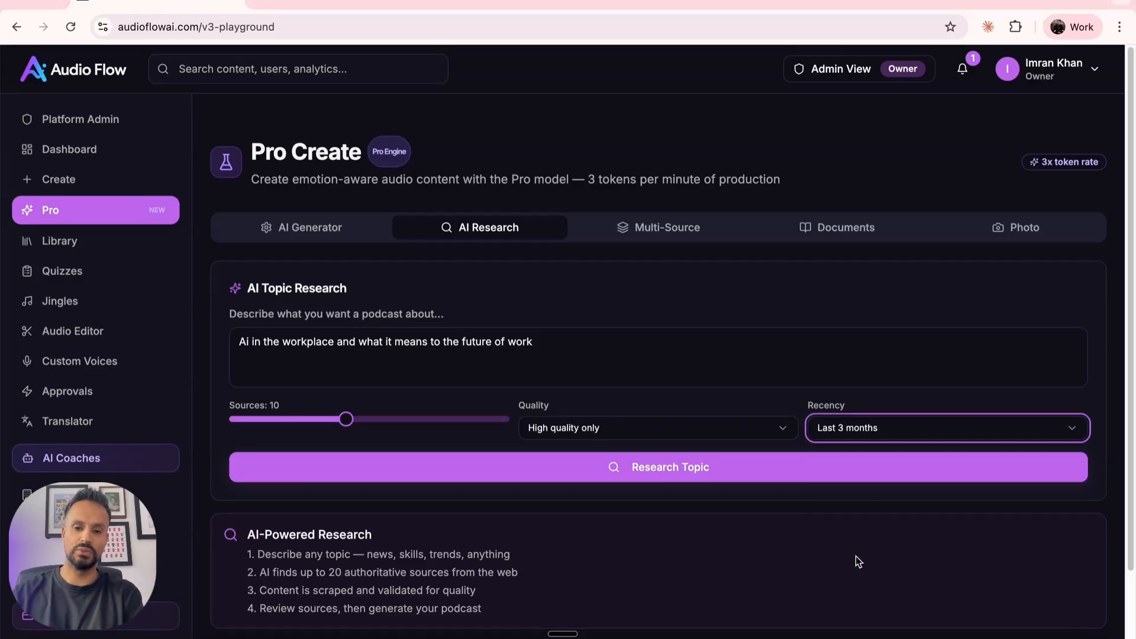
- Set the number of sources to 20, keep the quality at high quality only, and run the topic research
left_click_drag(347, 425, 506, 429)
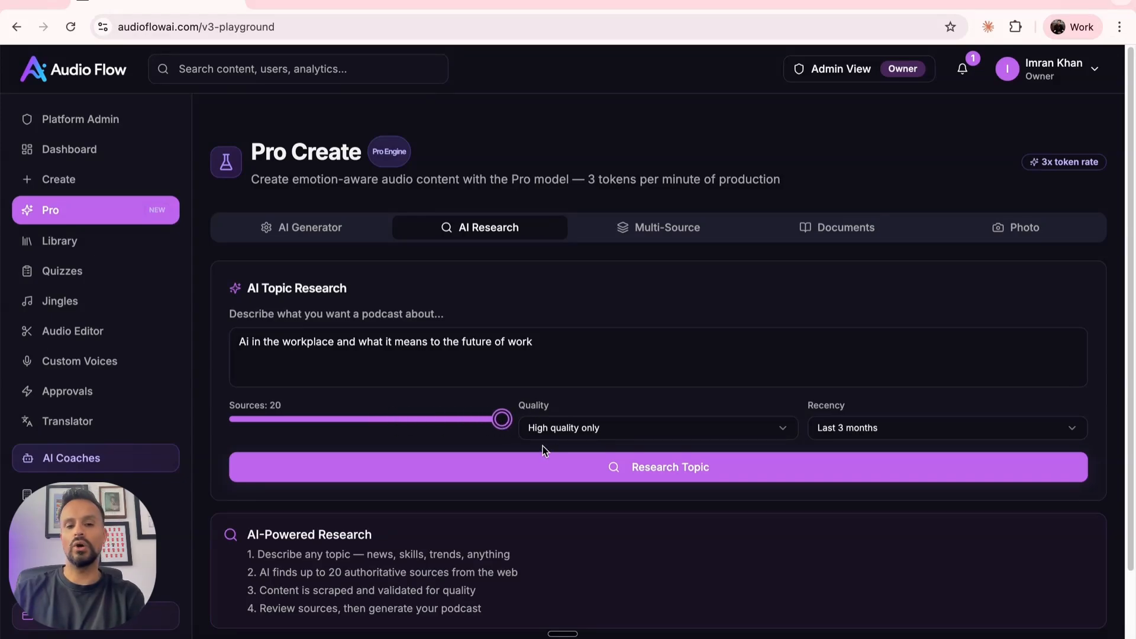
left_click(595, 434)
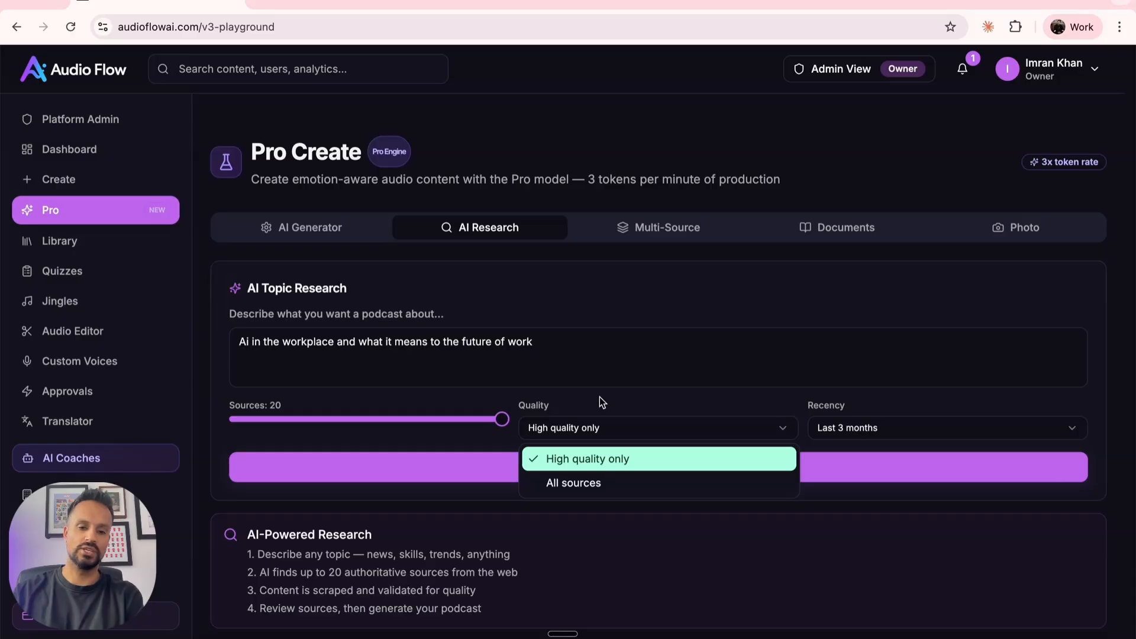
key("Escape")
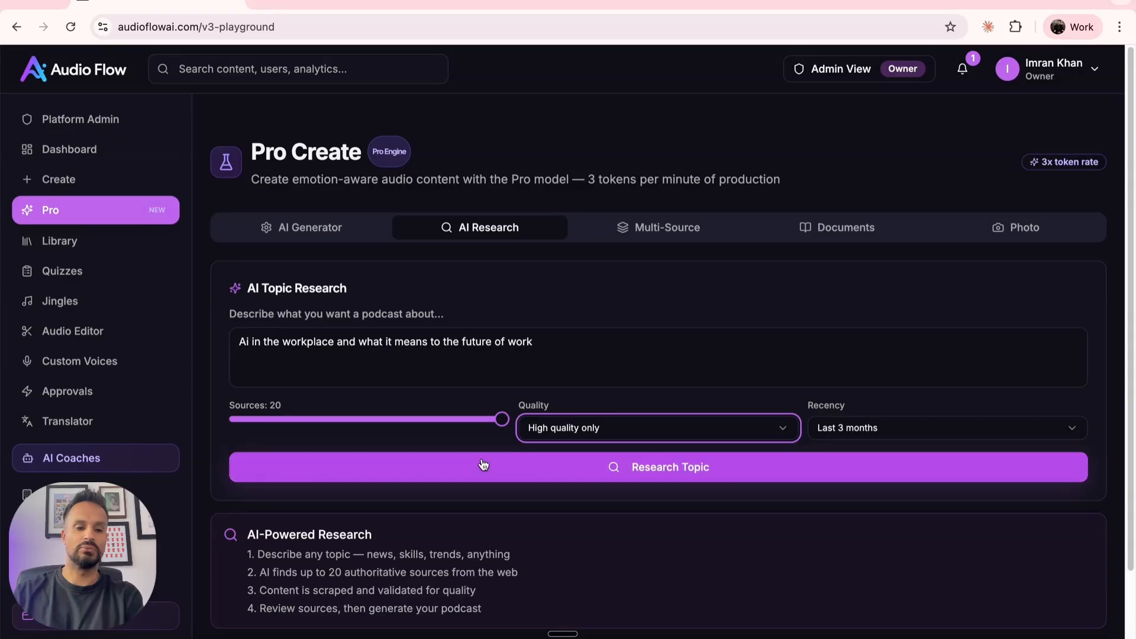
scroll(484, 463, "down", 1)
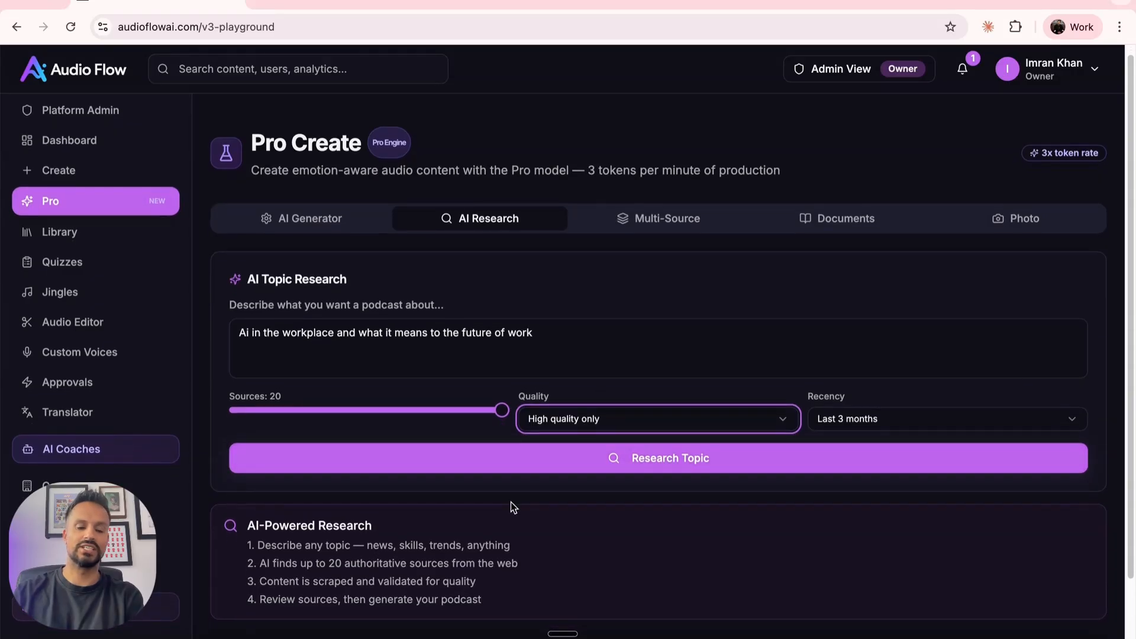
scroll(506, 473, "down", 2)
left_click(479, 417)
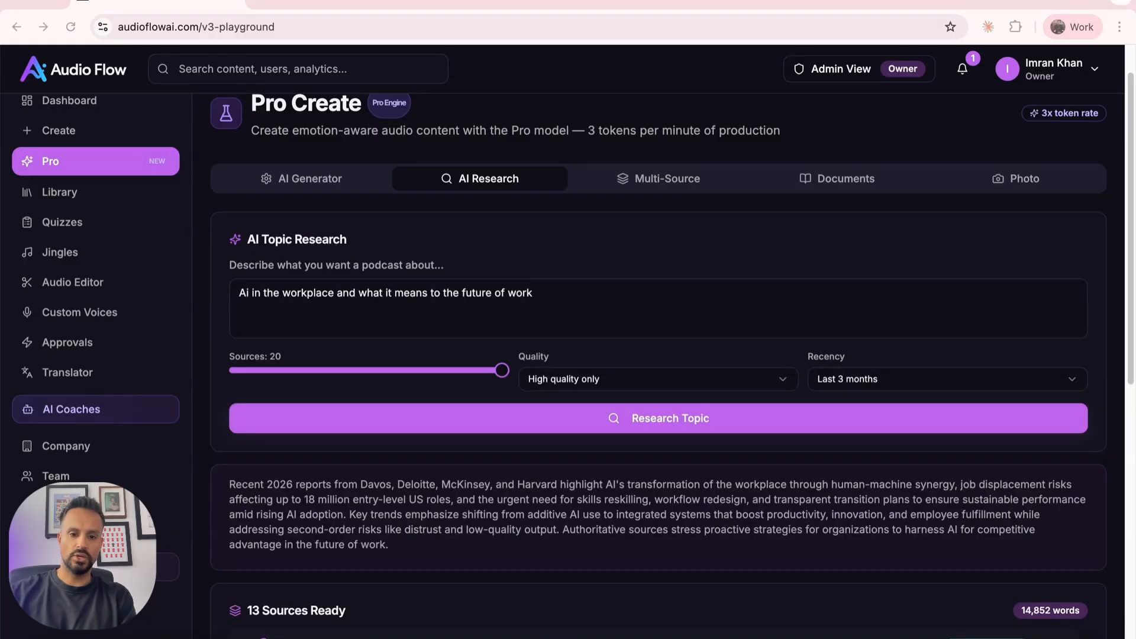
- Review the research summary and the list of found sources, including their publishers, reliability ratings and word counts
scroll(527, 496, "down", 5)
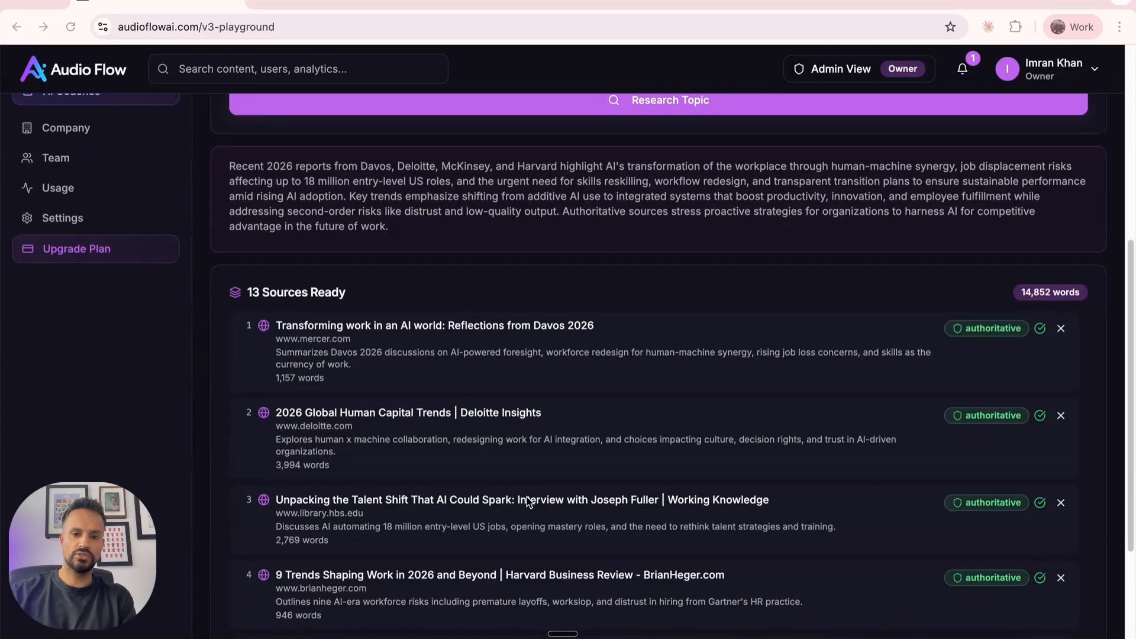
scroll(526, 496, "down", 1)
scroll(527, 498, "up", 2)
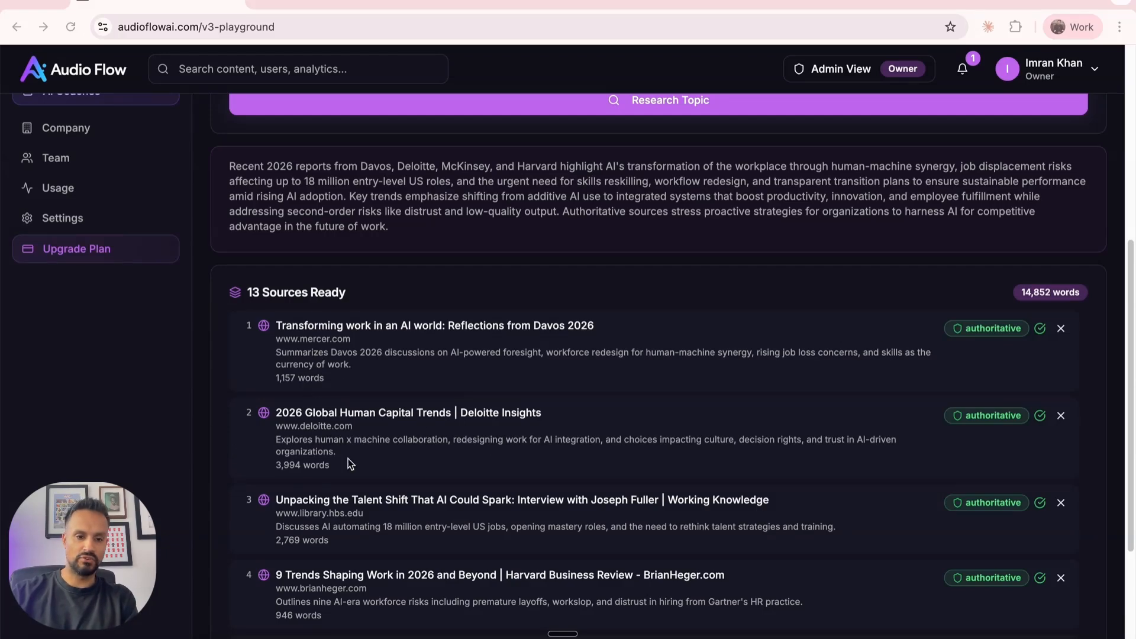
scroll(282, 432, "down", 1)
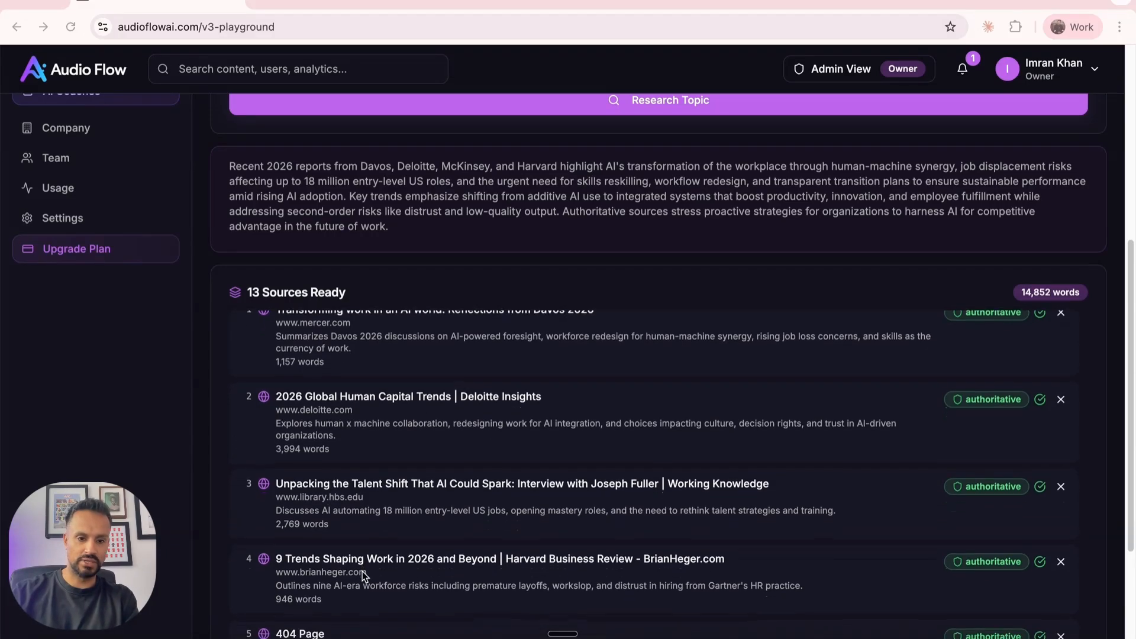
scroll(373, 583, "down", 5)
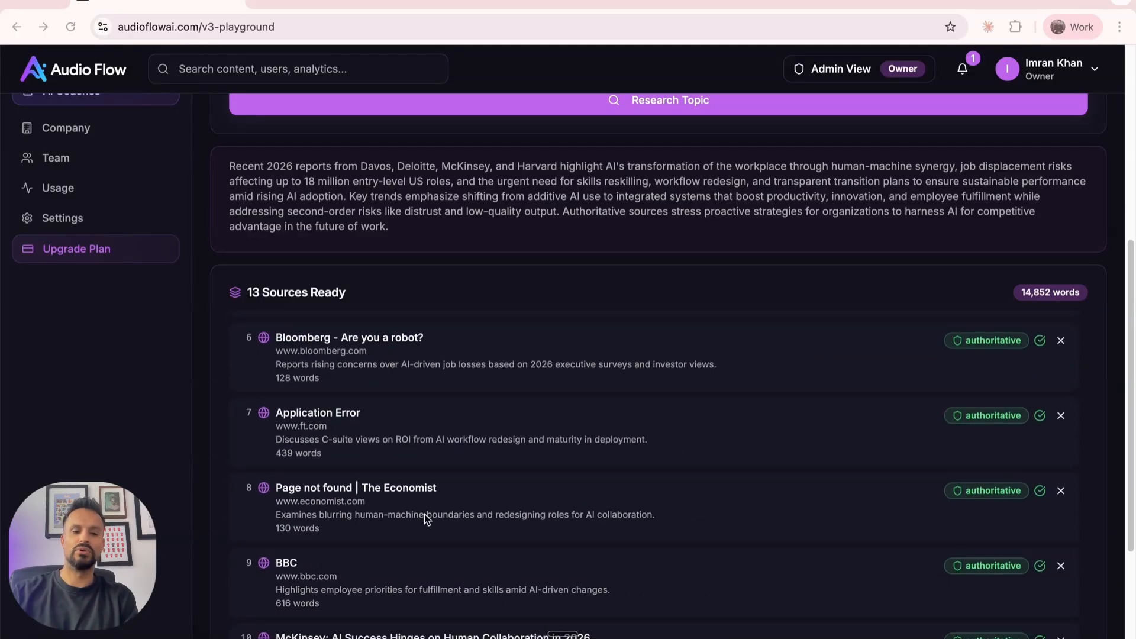
scroll(424, 514, "down", 4)
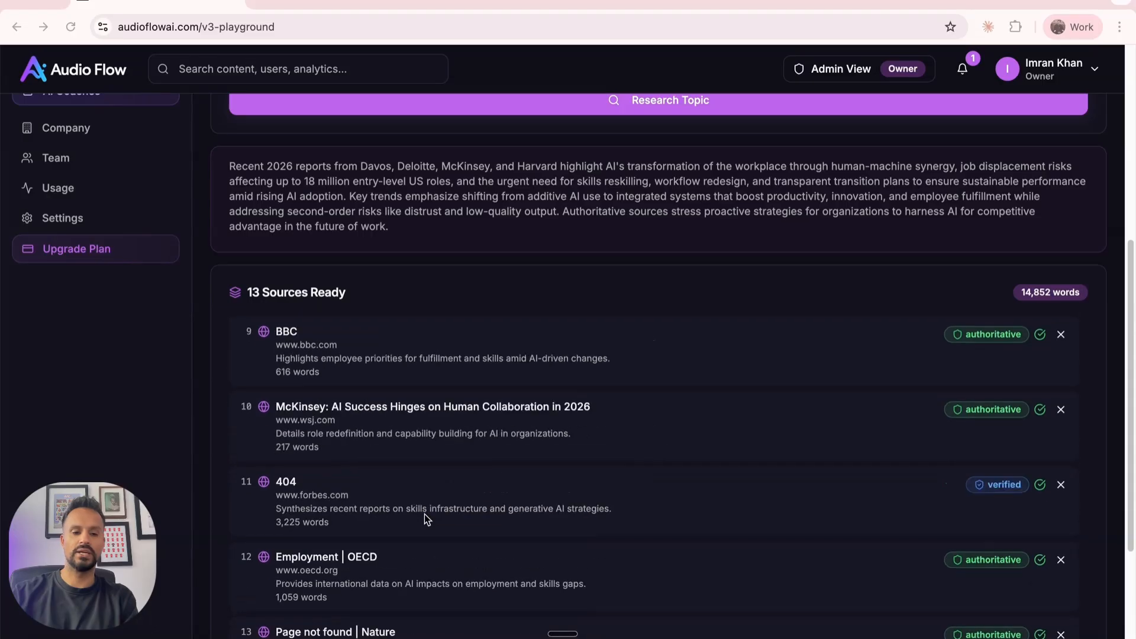
scroll(806, 556, "down", 3)
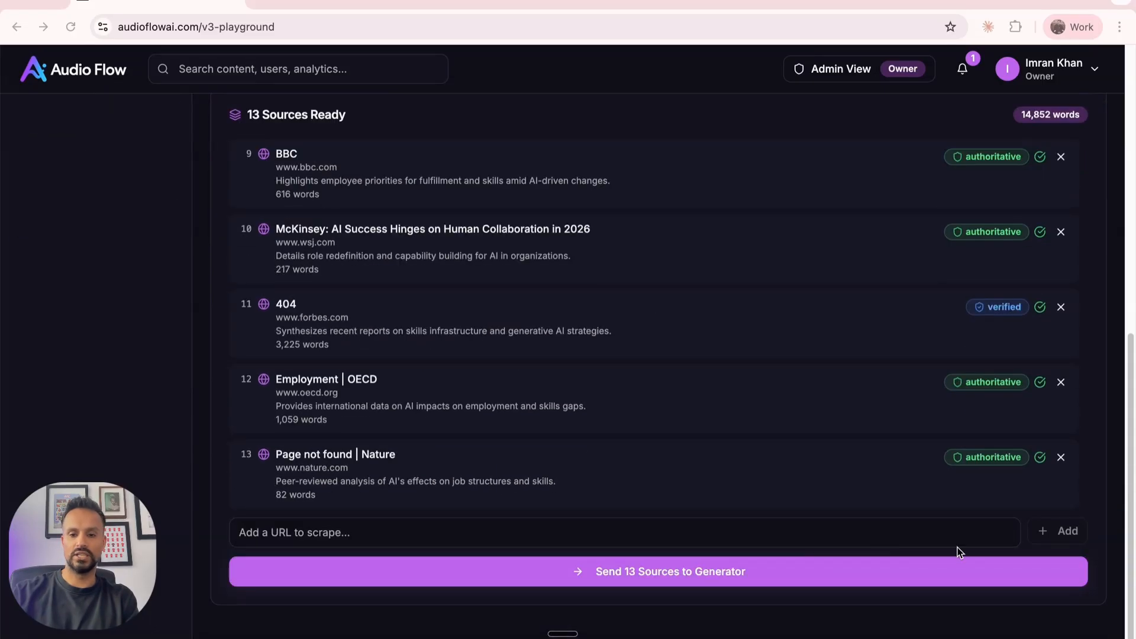
scroll(632, 337, "up", 8)
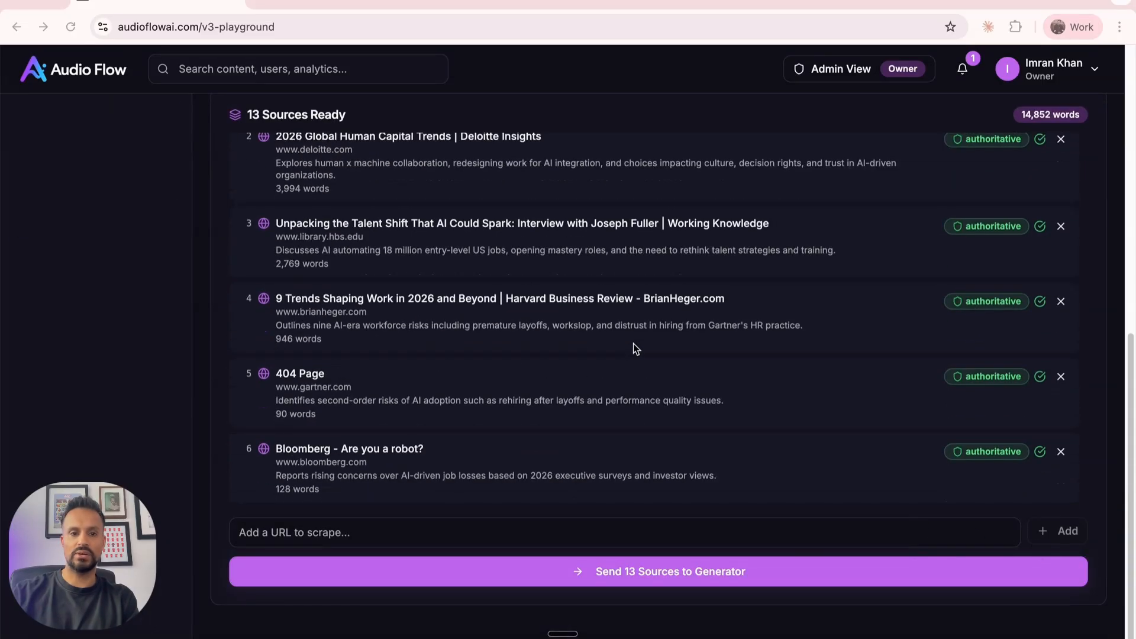
scroll(241, 310, "up", 5)
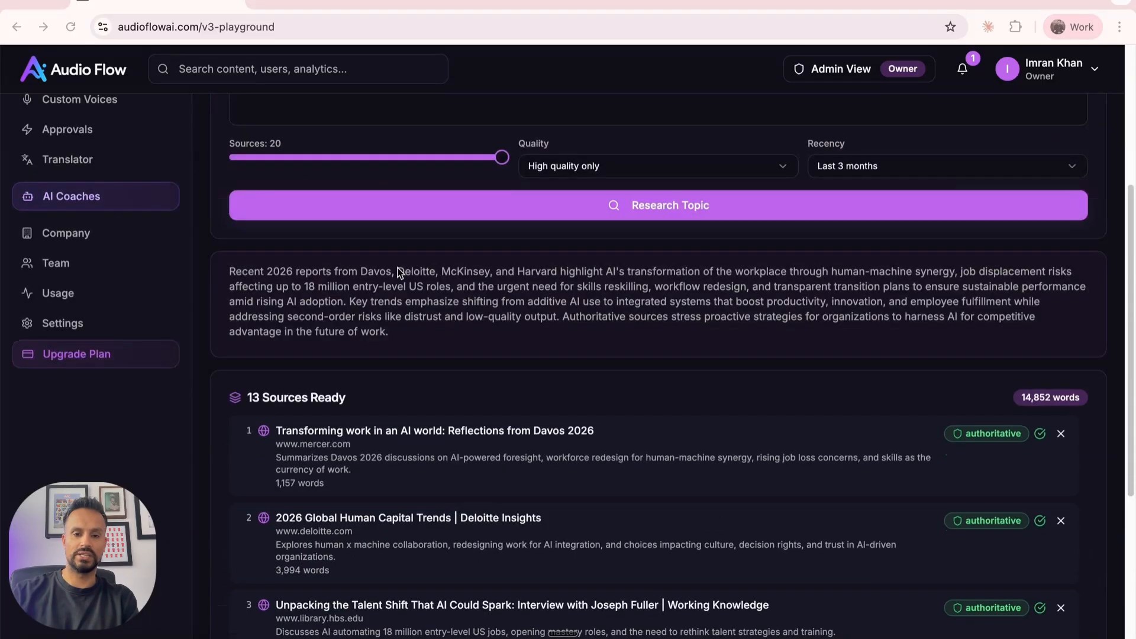
- Send the researched sources to the generator and configure it for Interview Style, up to 30 minutes, with a Casual tone
scroll(410, 314, "down", 9)
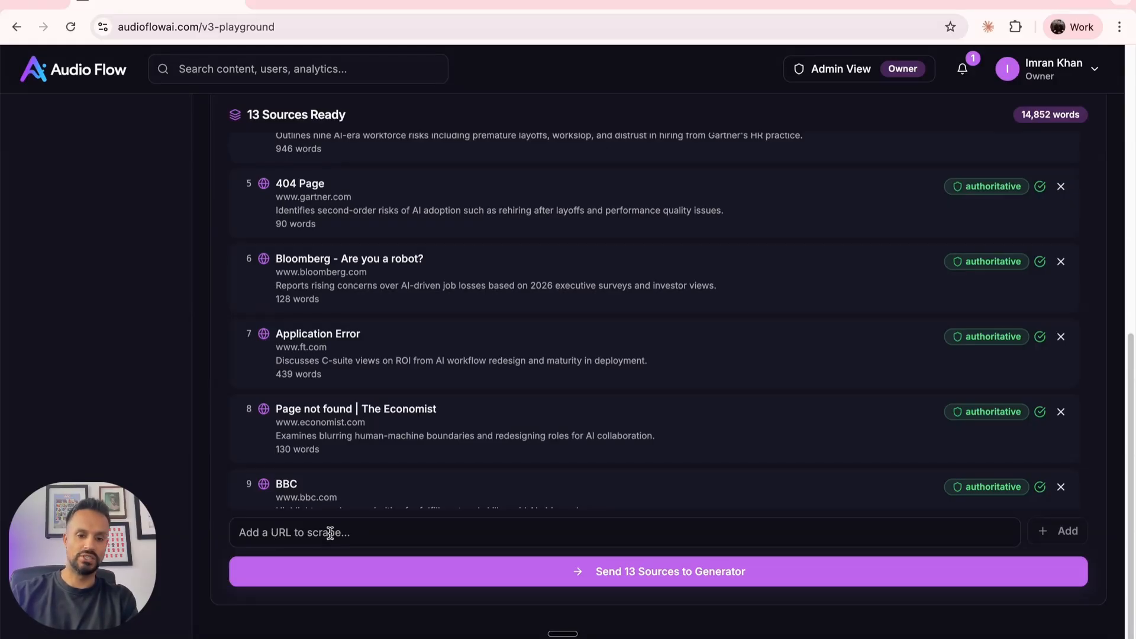
left_click(576, 577)
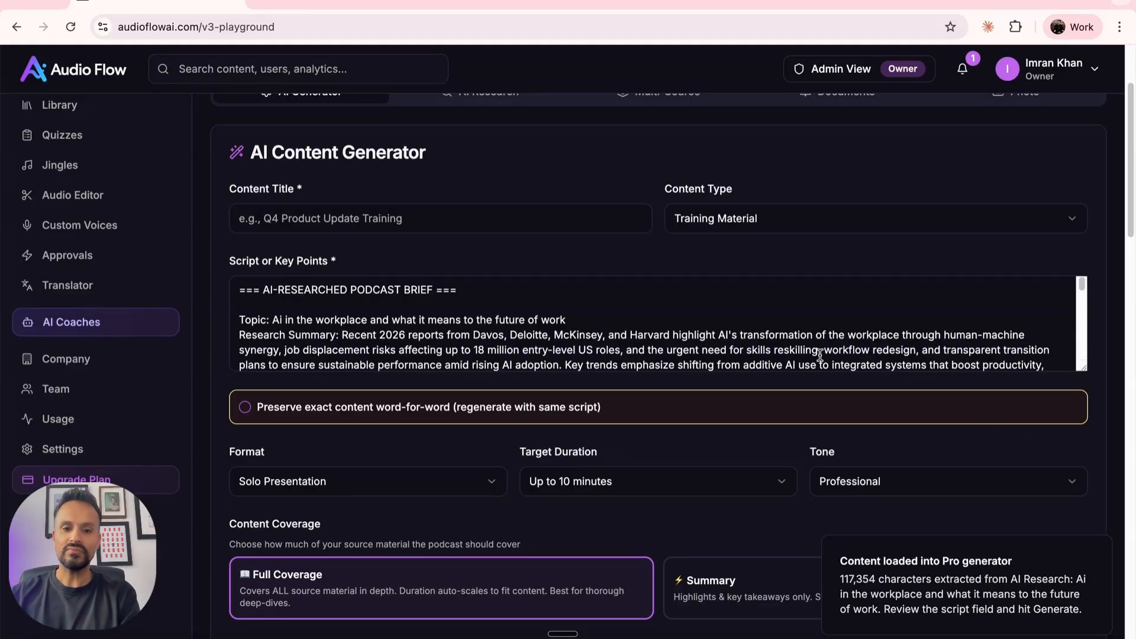
left_click(337, 484)
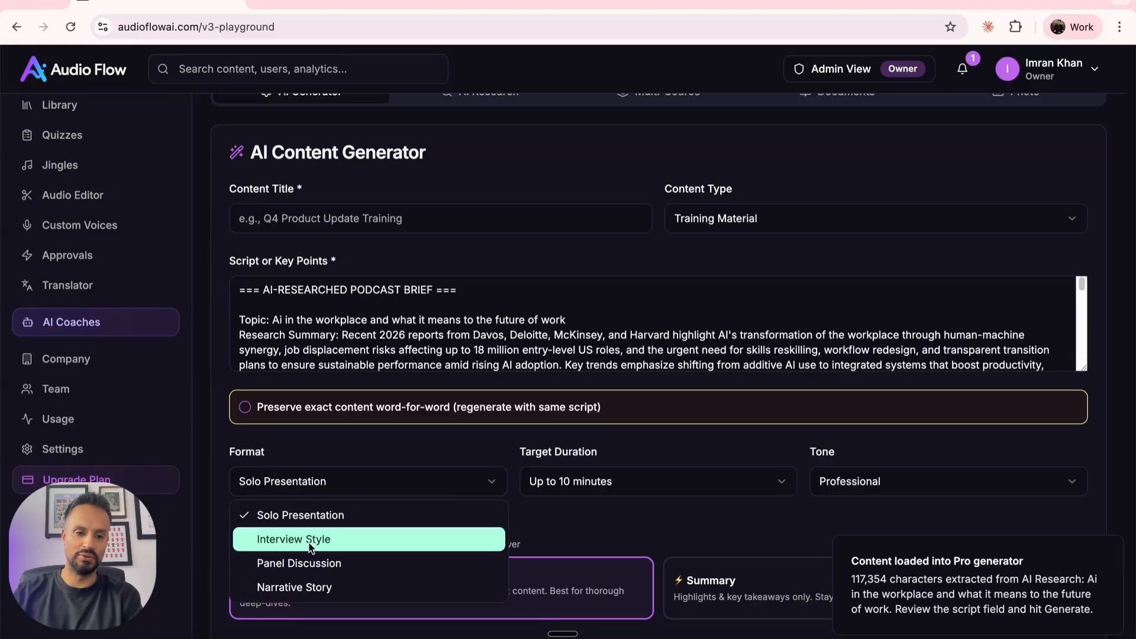
left_click(287, 538)
left_click(598, 488)
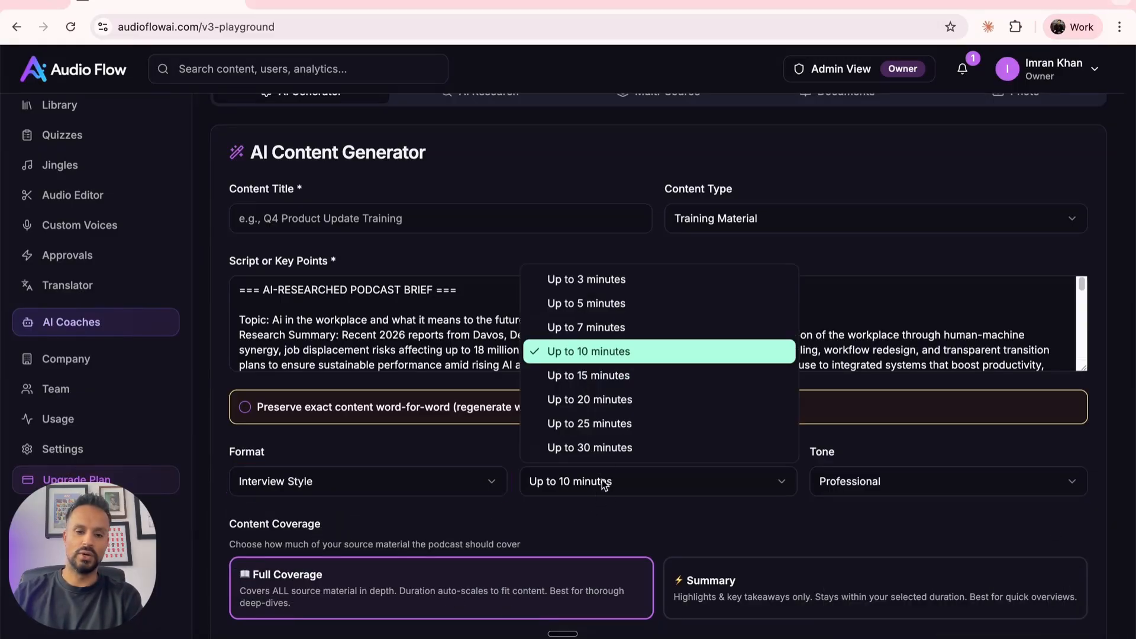
left_click(610, 449)
left_click(890, 480)
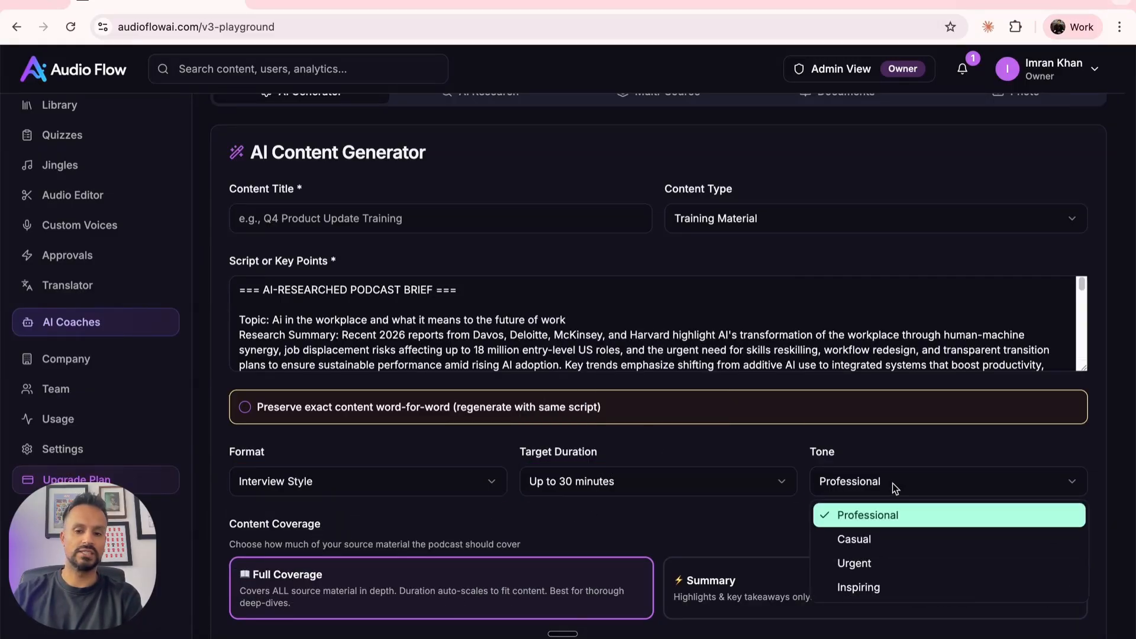
left_click(894, 541)
- Set the humor level in the advanced conversation options to None
scroll(525, 528, "down", 2)
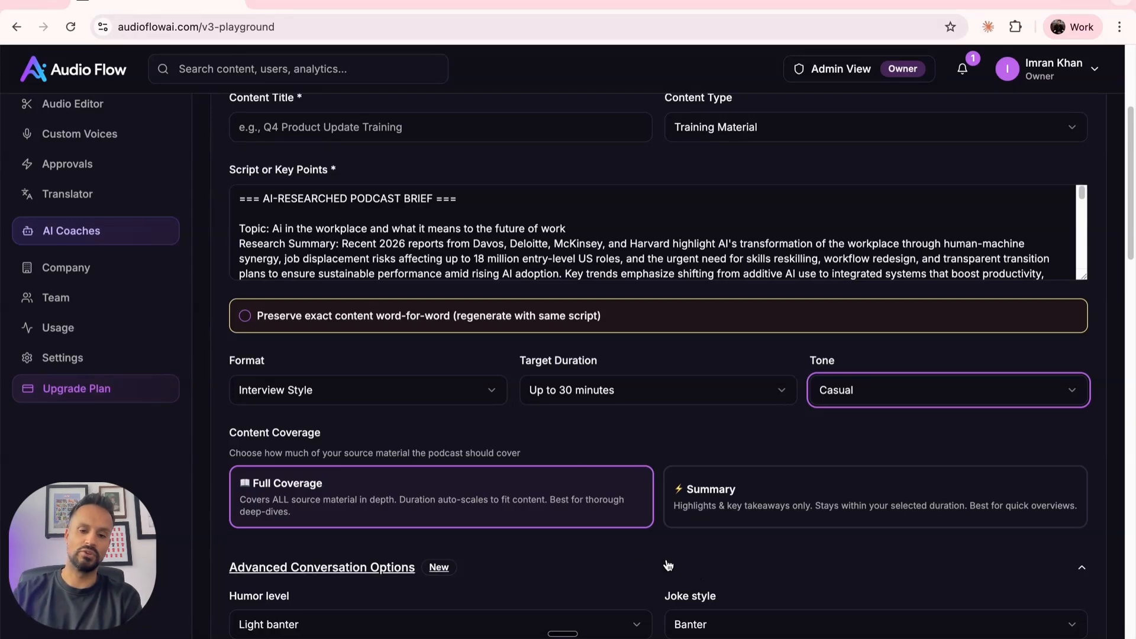
scroll(630, 542, "down", 4)
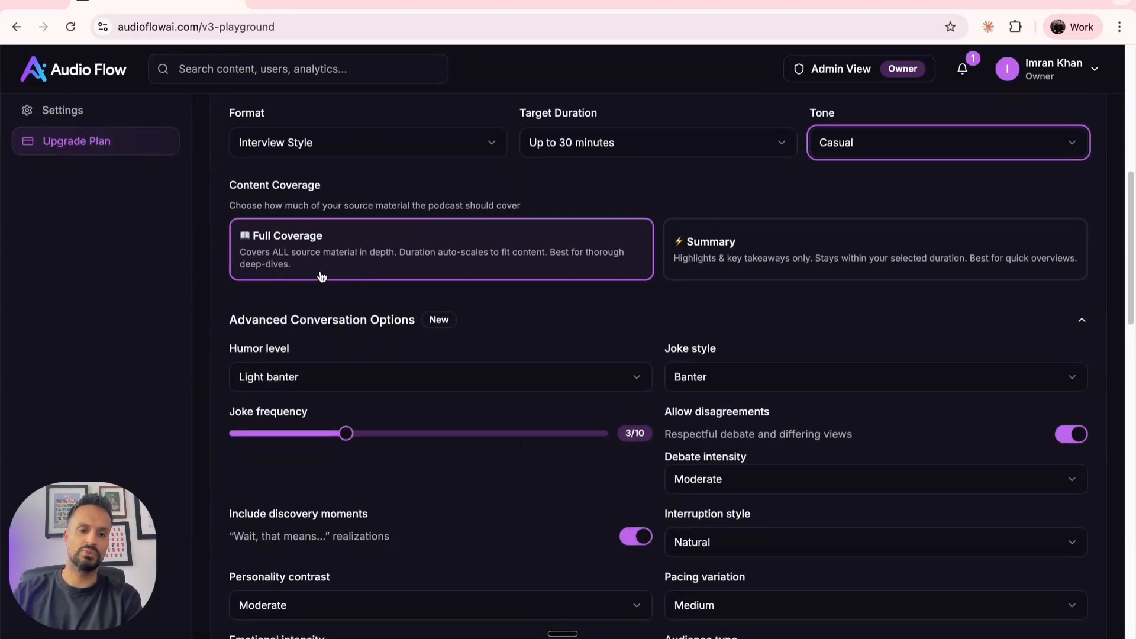
left_click(362, 379)
left_click(310, 408)
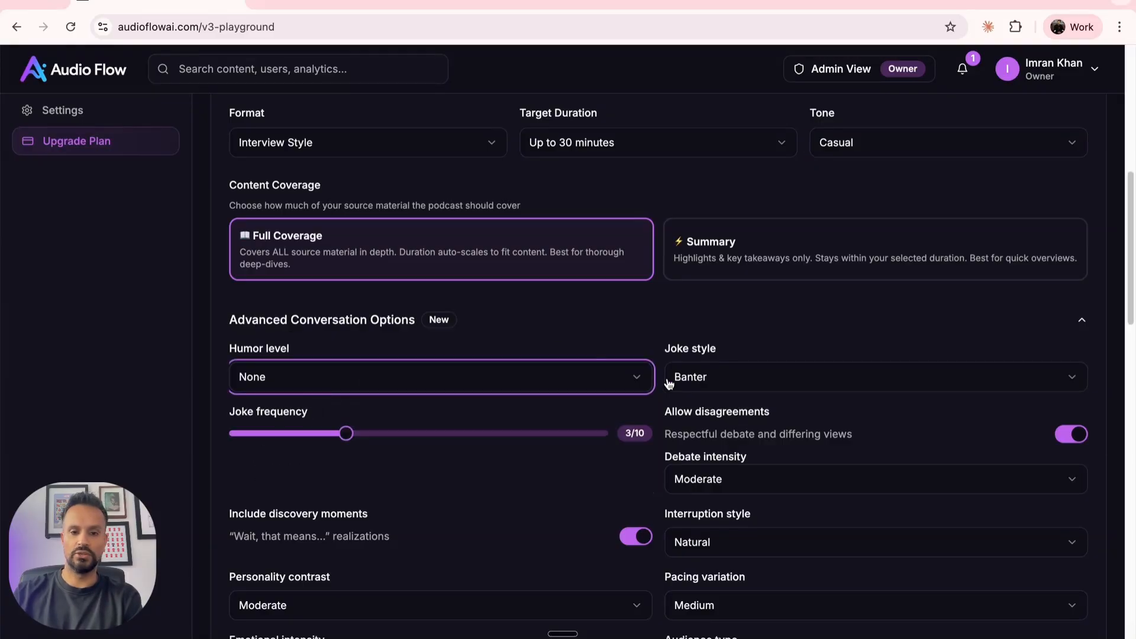
- Set the natural speech imperfections to Subtle
scroll(398, 472, "down", 1)
scroll(396, 470, "down", 8)
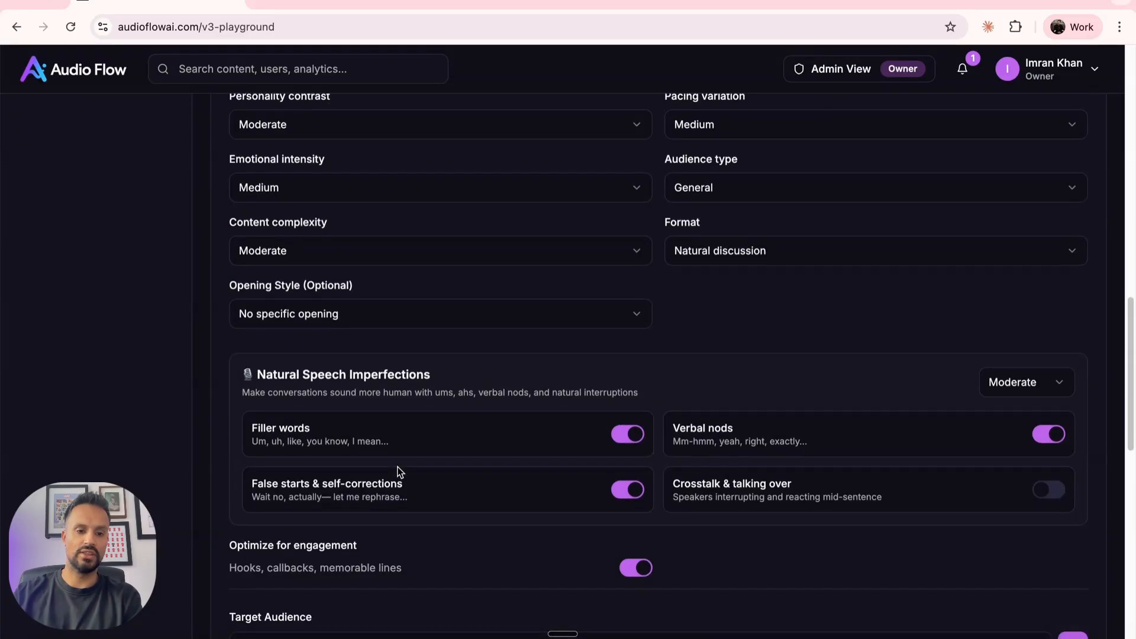
left_click(1045, 381)
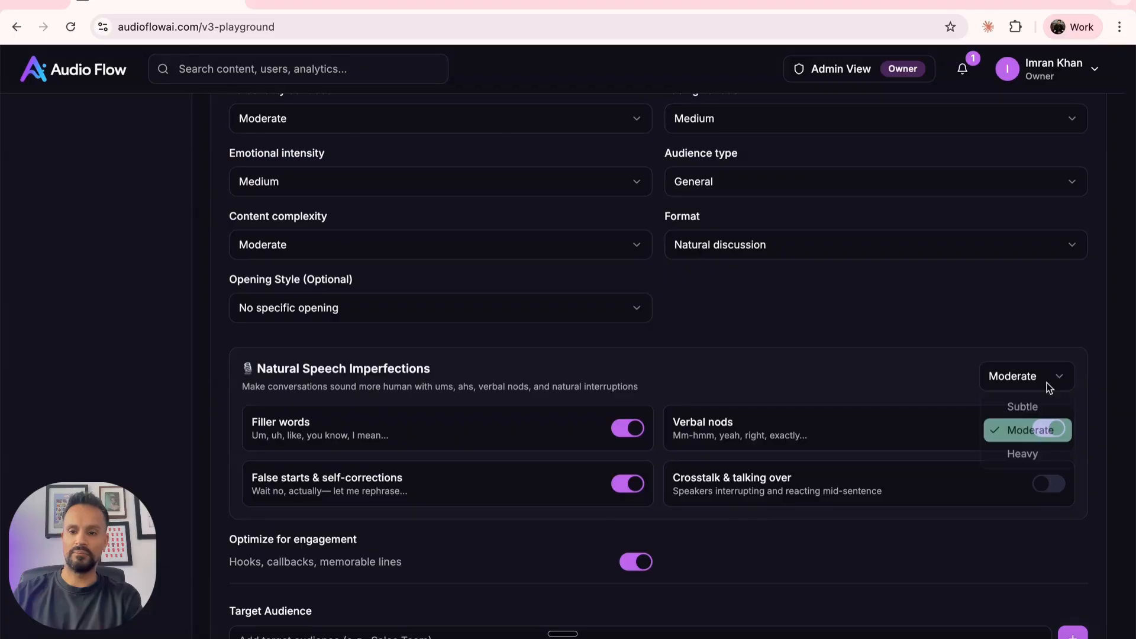
left_click(1007, 413)
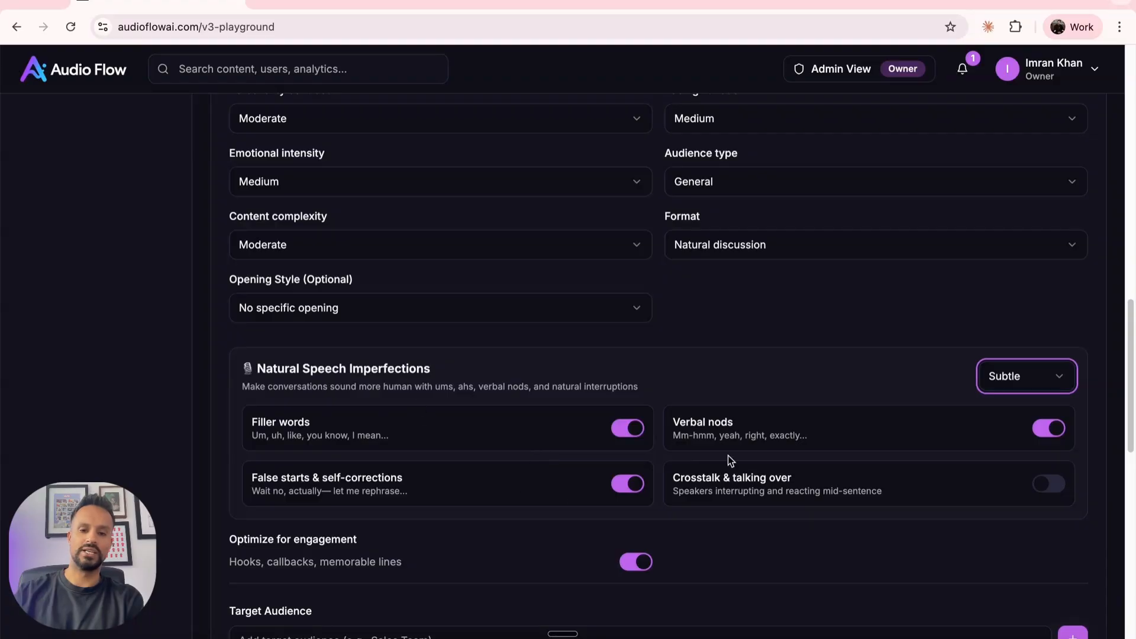
- Replace the main speaker's name with the host's first name and set that speaker's role to Host
scroll(272, 471, "down", 5)
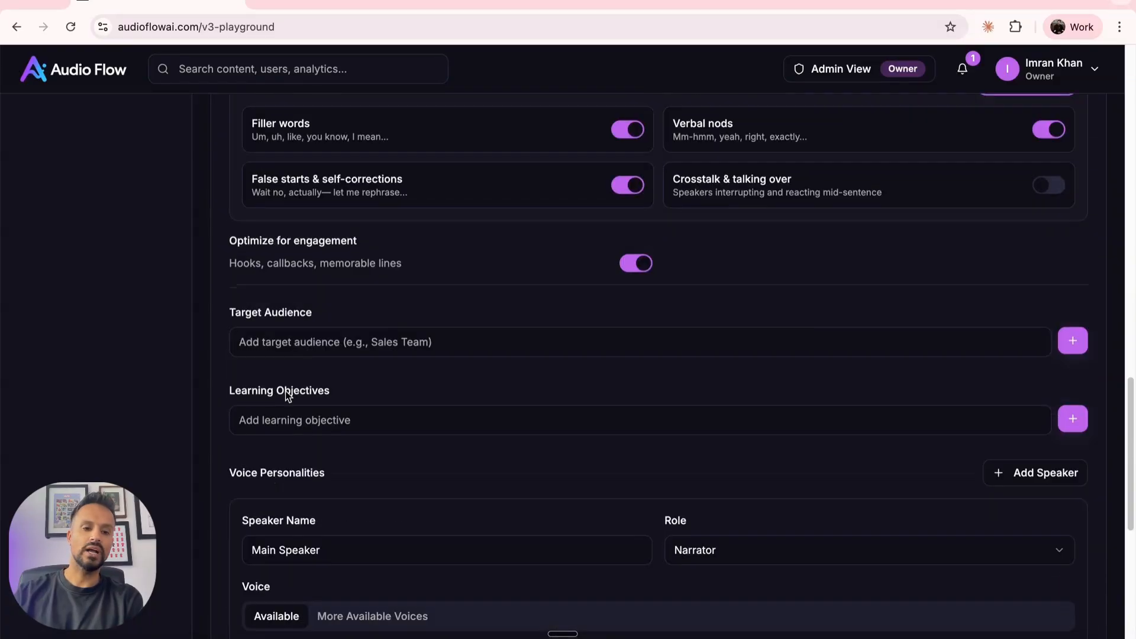
left_click(300, 418)
scroll(360, 510, "down", 2)
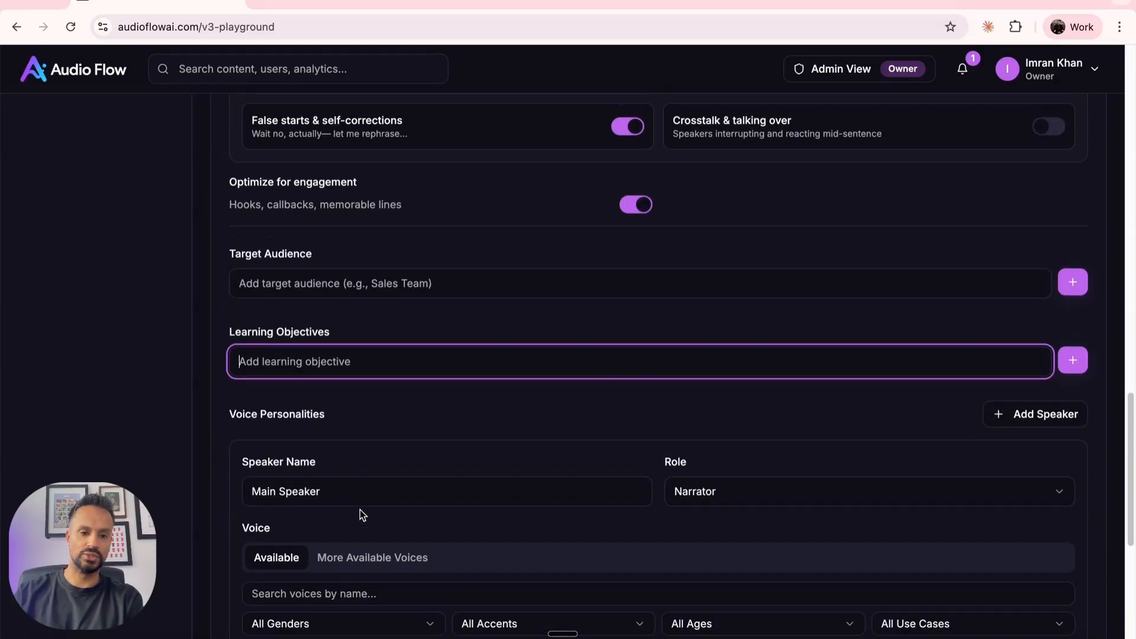
left_click_drag(331, 463, 201, 455)
type("Fil")
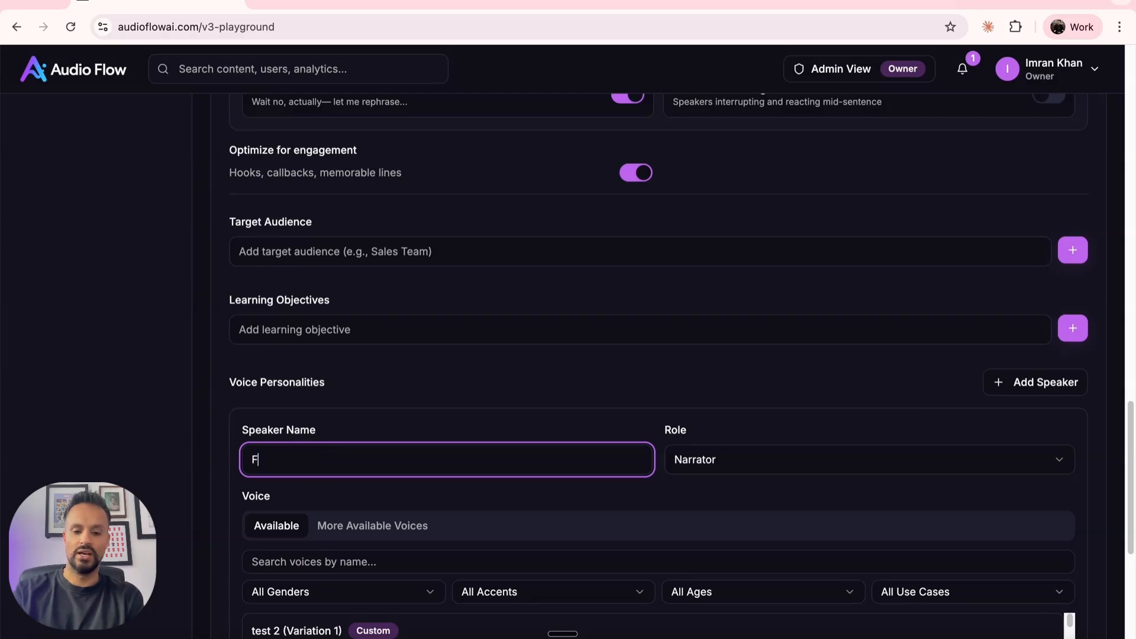
key("BackSpace")
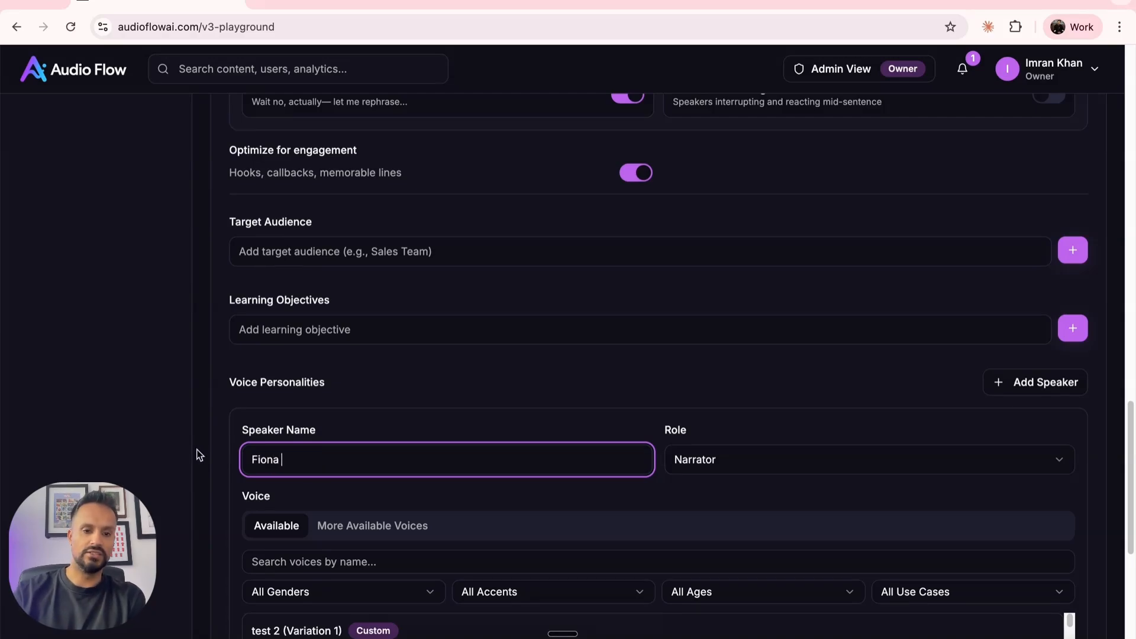
left_click(694, 471)
left_click(716, 493)
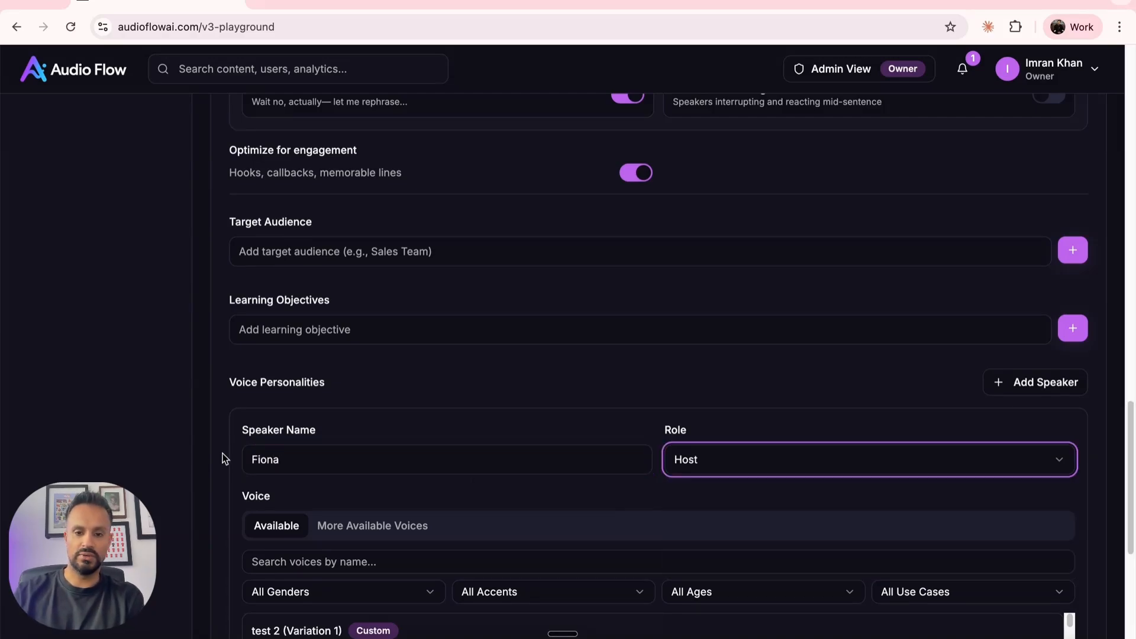
- Search the available voices by the host's first name and assign the British "English and Cosy" voice to the host
left_click(349, 559)
type("Fin")
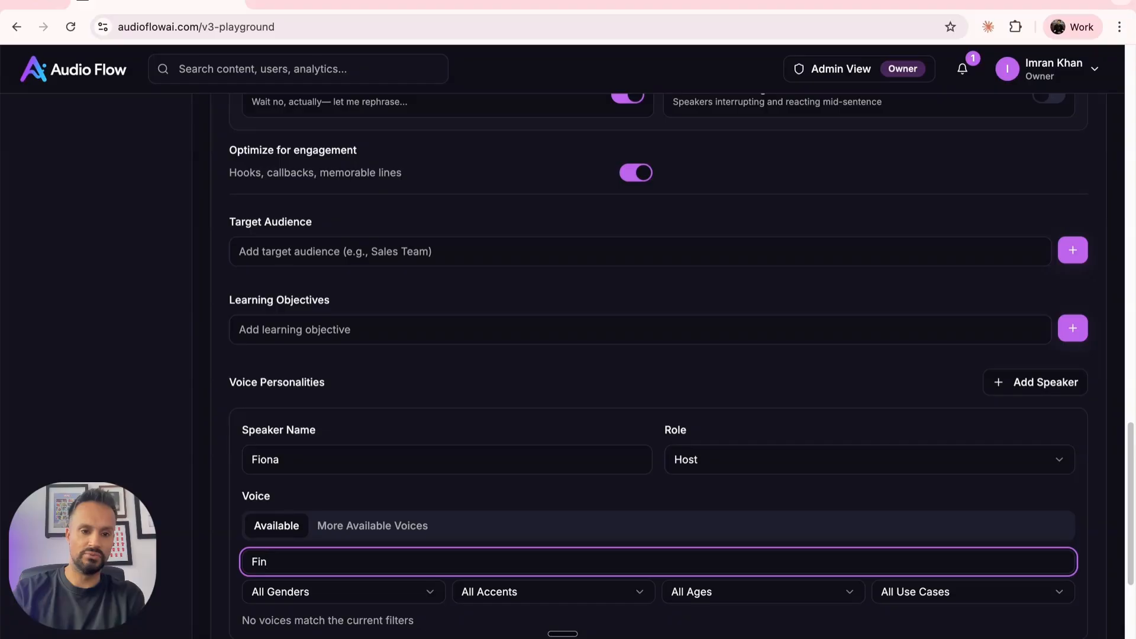
key("BackSpace")
type("ona")
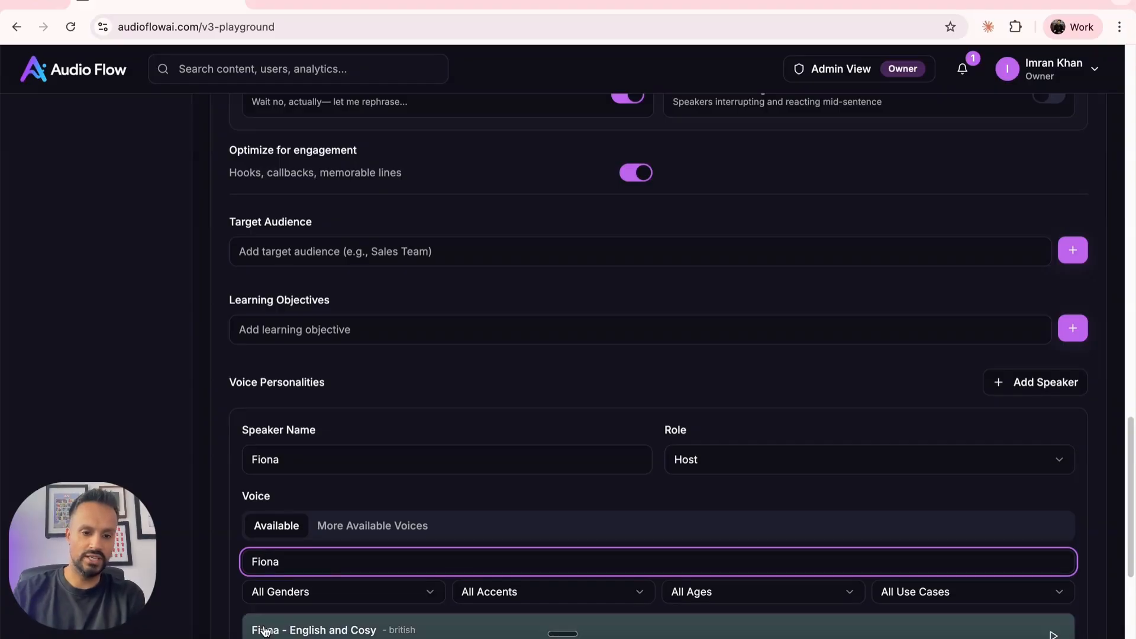
scroll(173, 504, "down", 4)
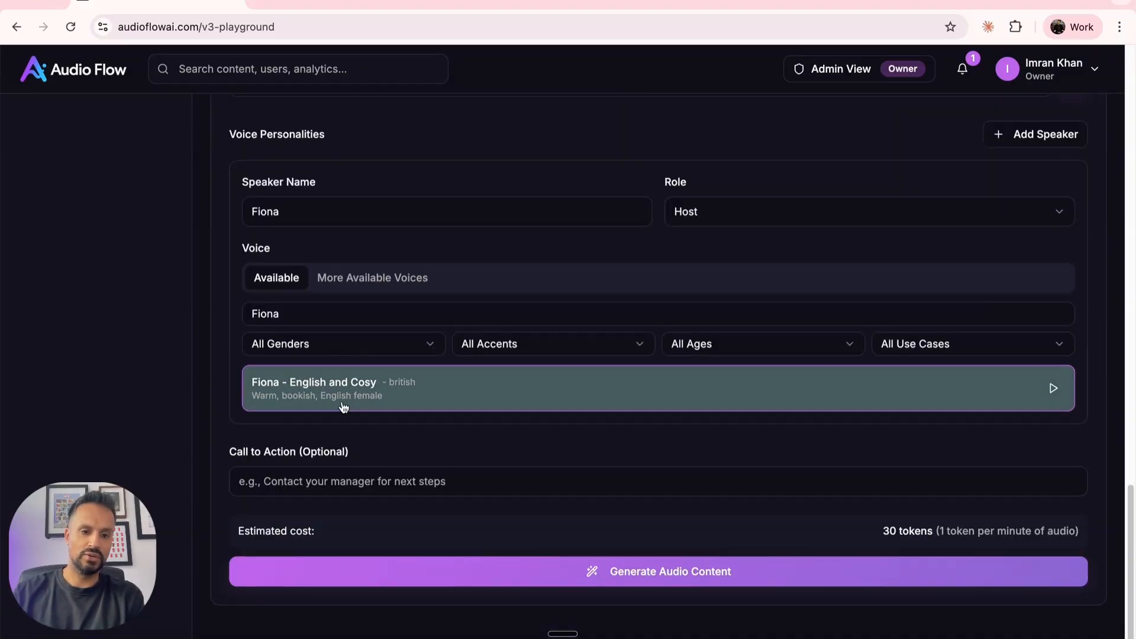
- Add a second speaker in the Expert role and enter the expert's first name as the speaker name
left_click(1036, 134)
left_click_drag(343, 507, 157, 528)
type("Ben")
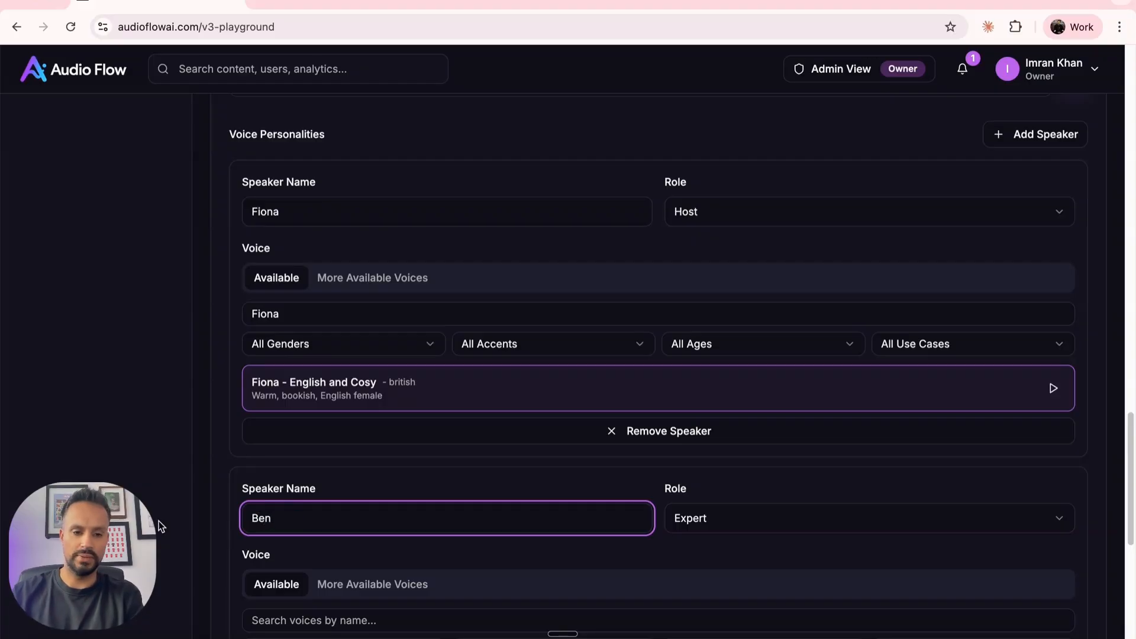
left_click(213, 527)
scroll(240, 531, "down", 3)
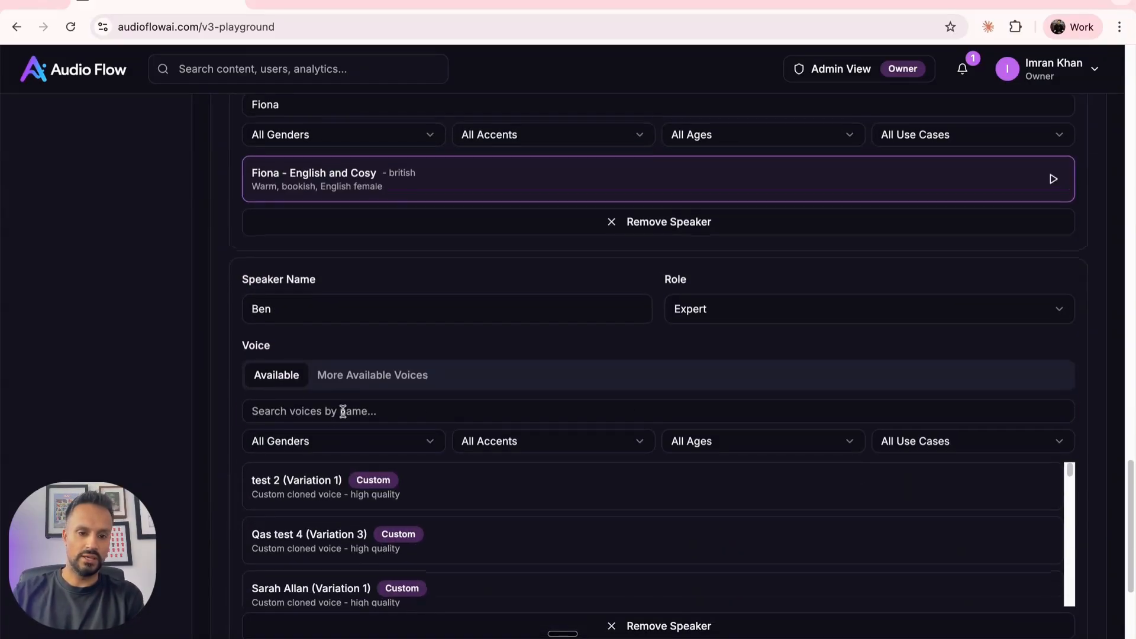
- Assign the "Calm British Male" voice to the second speaker and try to generate the audio content
left_click(334, 415)
type("bEN")
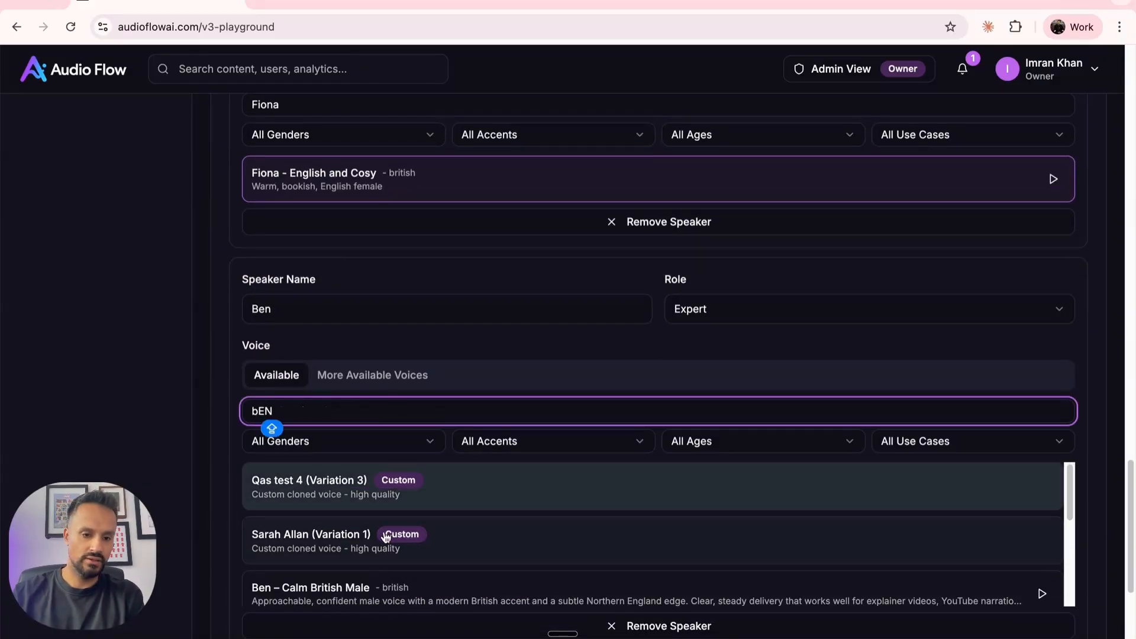
left_click(337, 589)
scroll(219, 479, "down", 4)
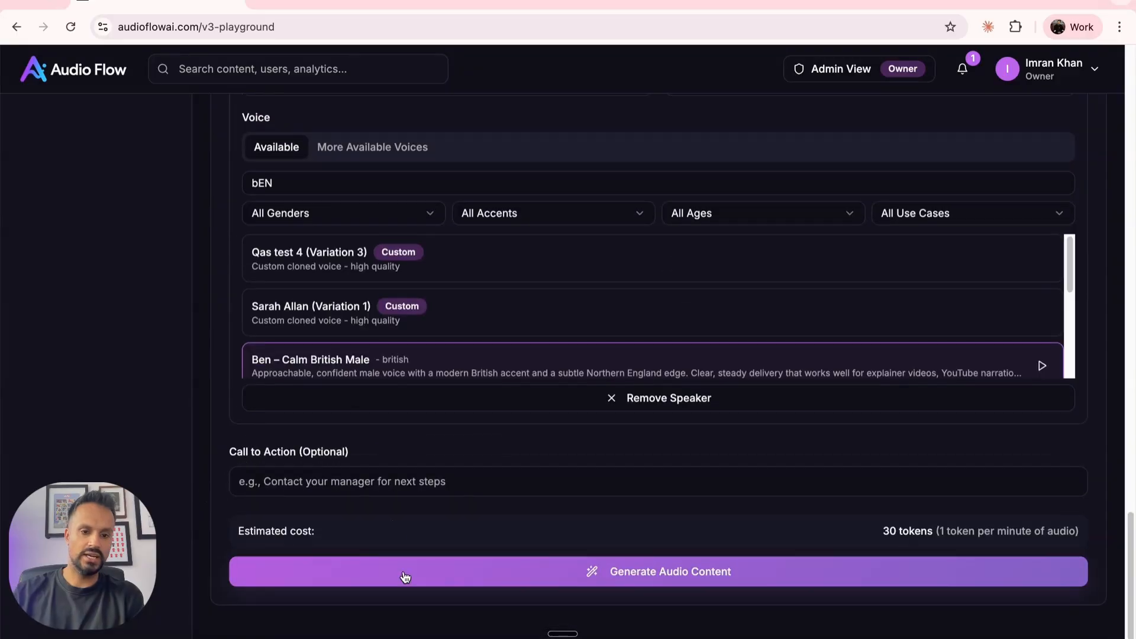
left_click(406, 579)
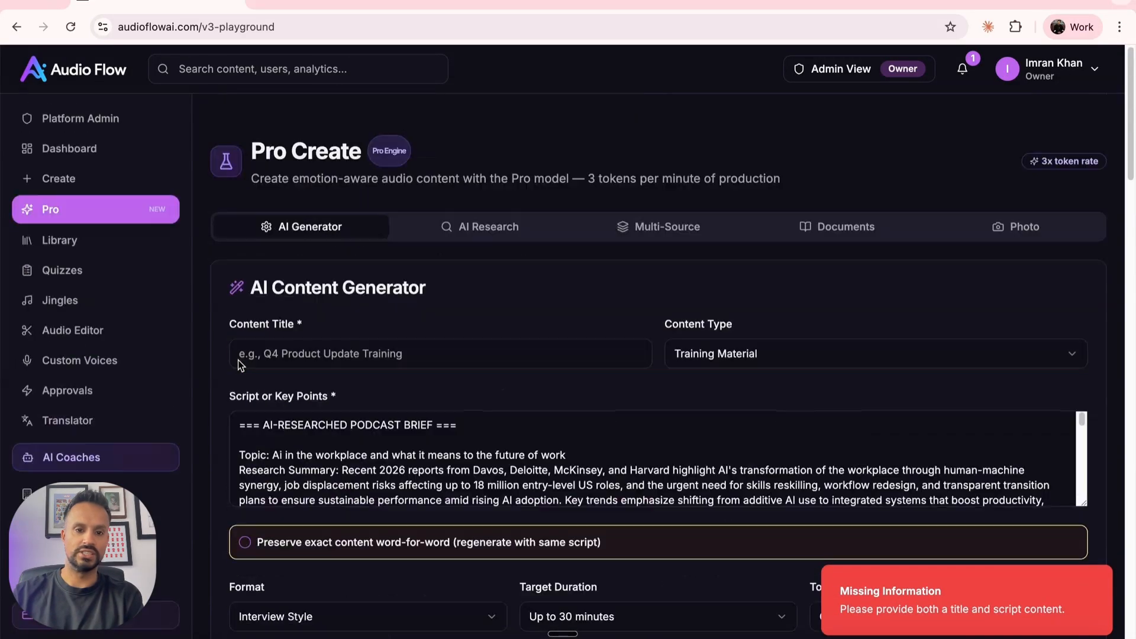
- Set the content title to "Ai skills for the future"
left_click(349, 349)
type("ai")
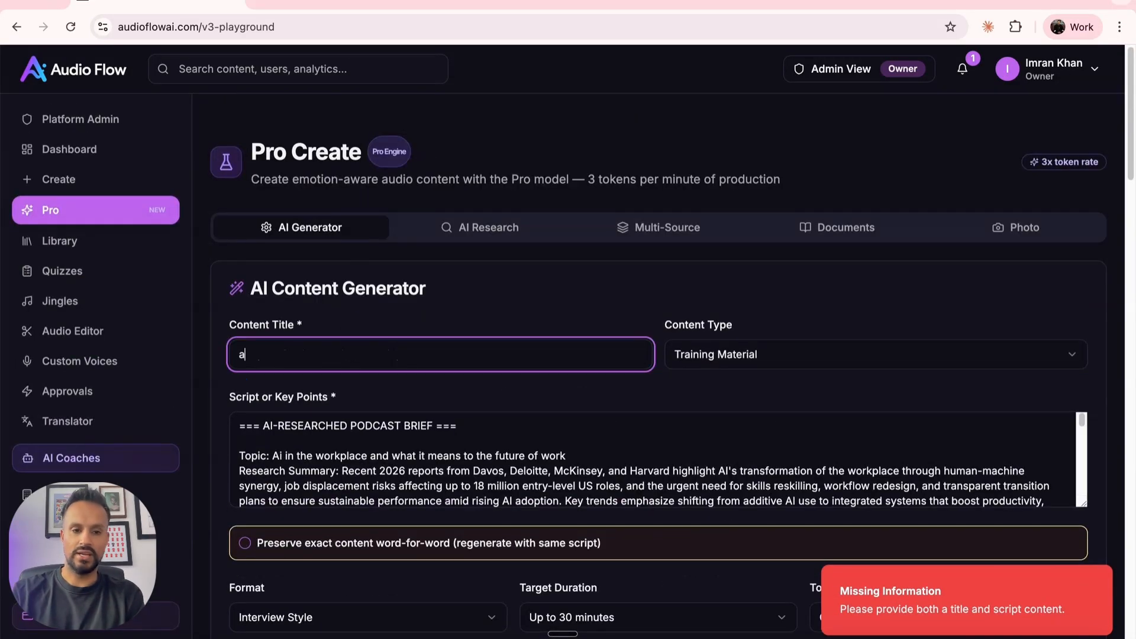
key("BackSpace")
key("BackSpace")
type("Ai s")
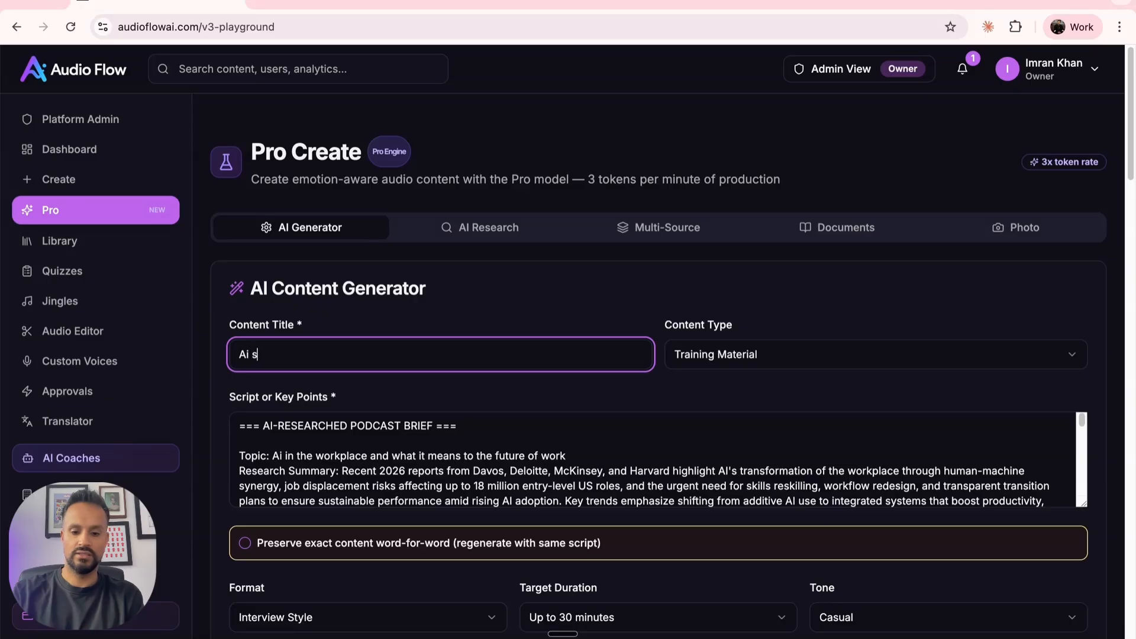
type("kills ")
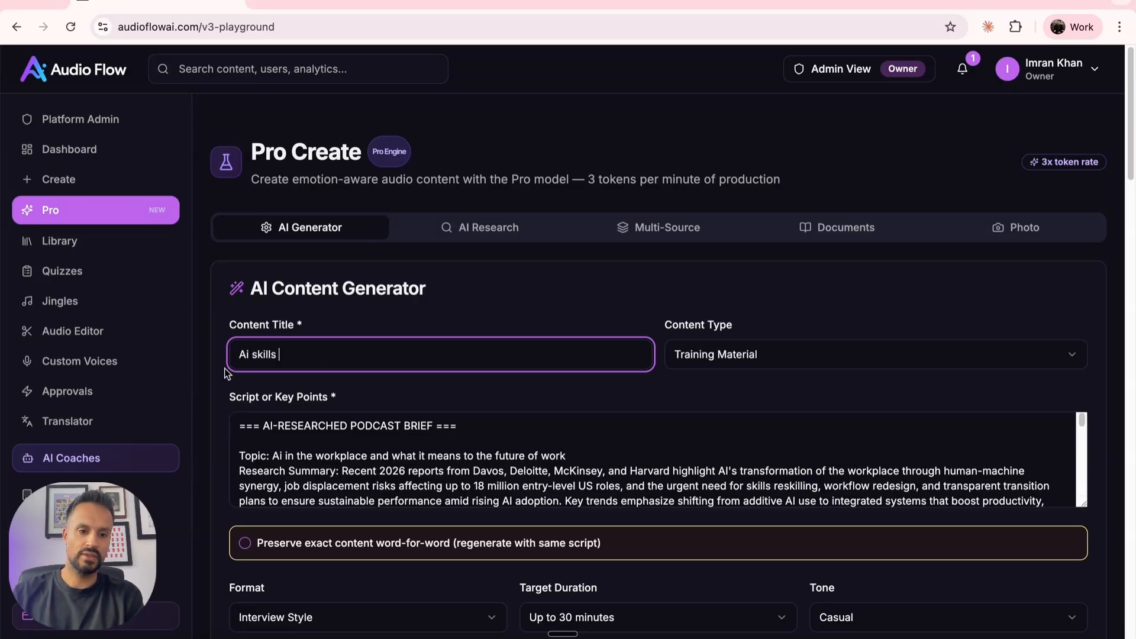
type("for the future")
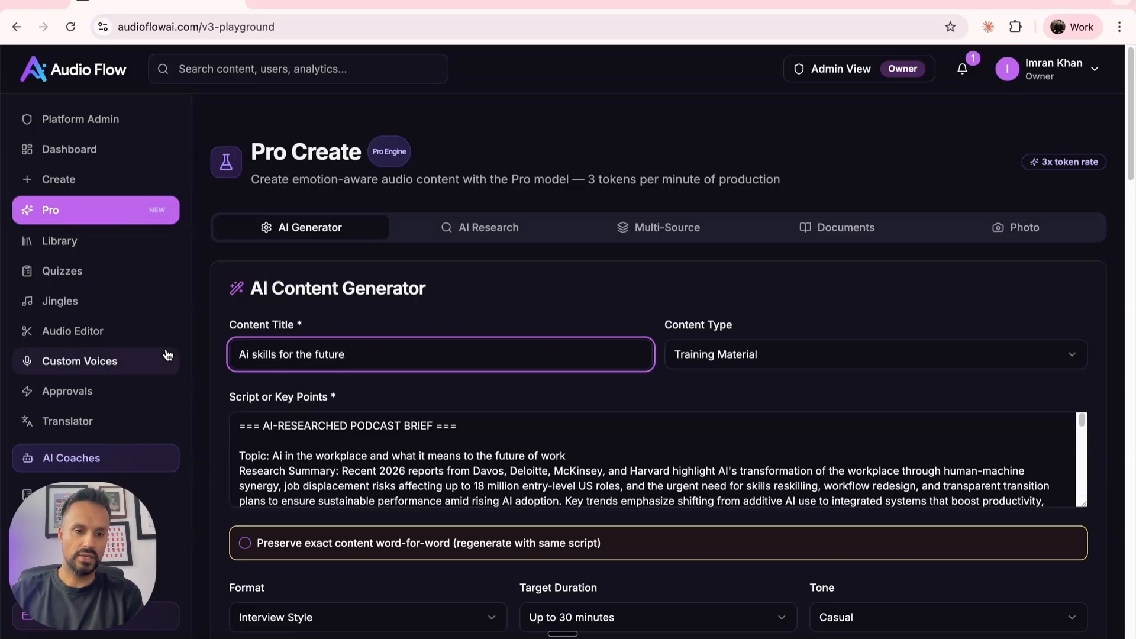
- Generate the audio content from the completed podcast settings
scroll(193, 355, "down", 20)
scroll(263, 582, "down", 2)
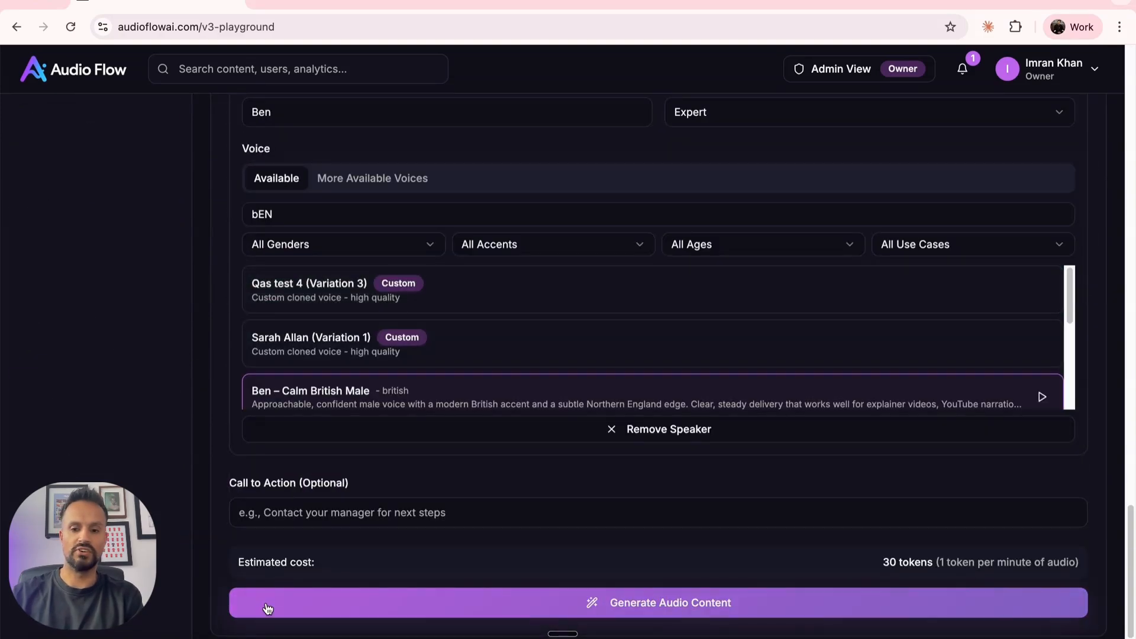
left_click(267, 608)
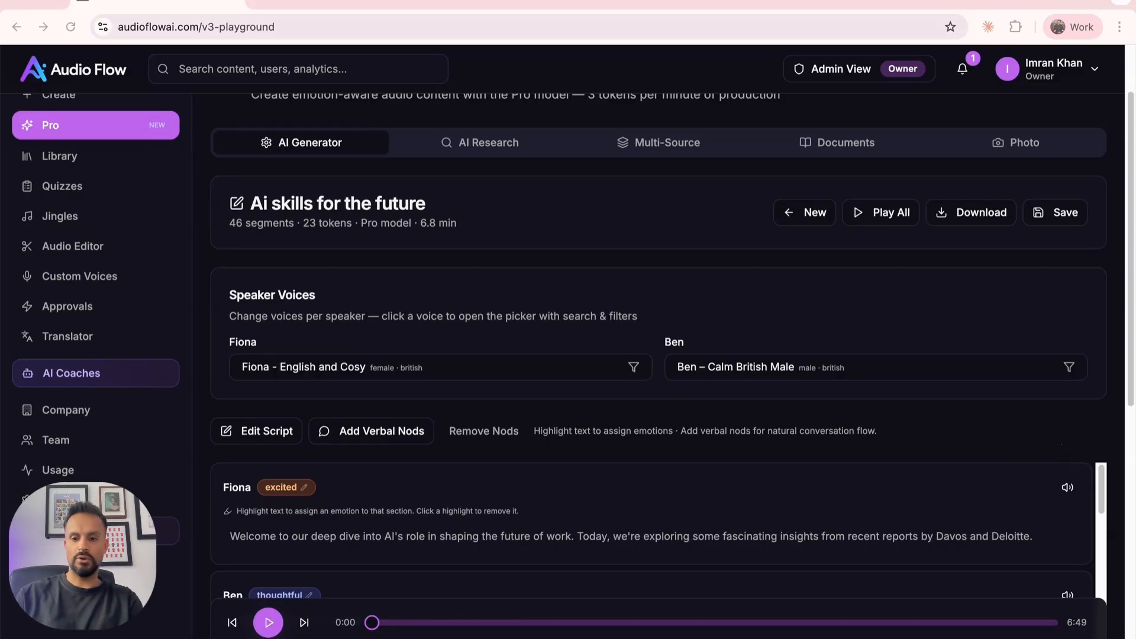
- Listen to the opening of the generated podcast at a raised volume, restart it from the beginning, and pause playback
left_click(278, 626)
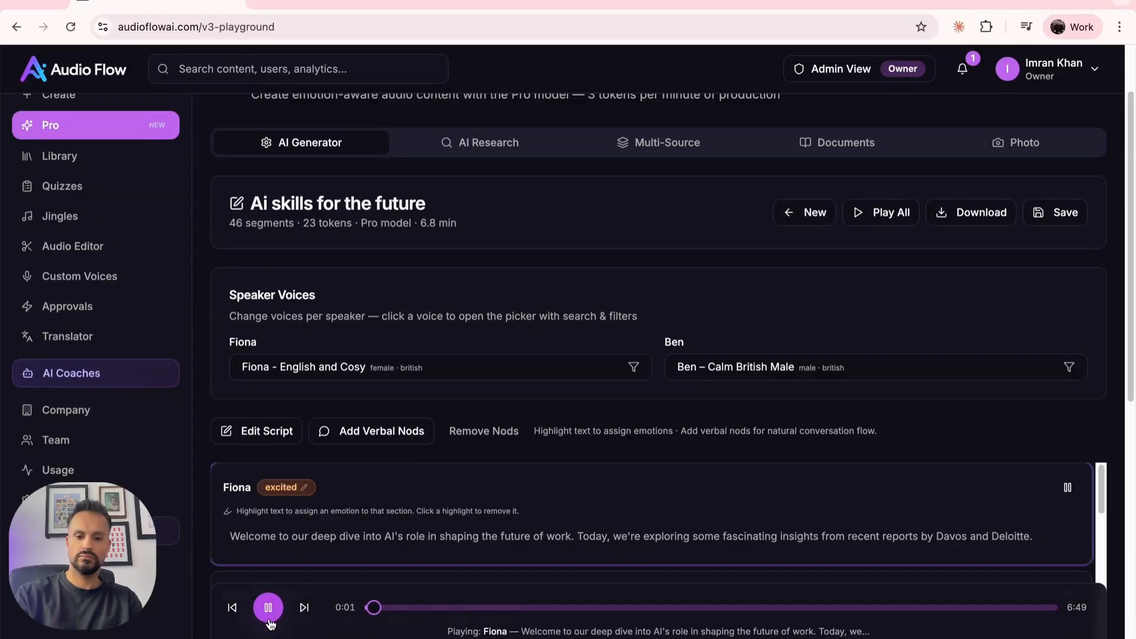
key("XF86AudioRaiseVolume")
key("XF86AudioRaiseVolume")
key("XF86AudioRaiseVolume")
key("XF86AudioRaiseVolume")
key("XF86AudioRaiseVolume")
key("XF86AudioRaiseVolume")
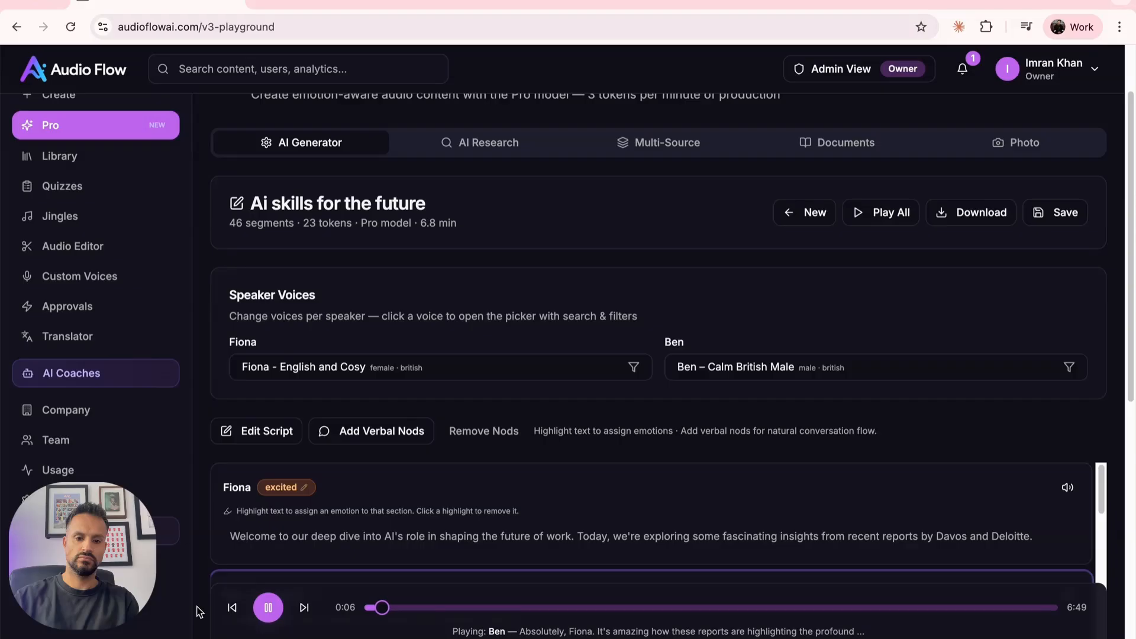
left_click(232, 607)
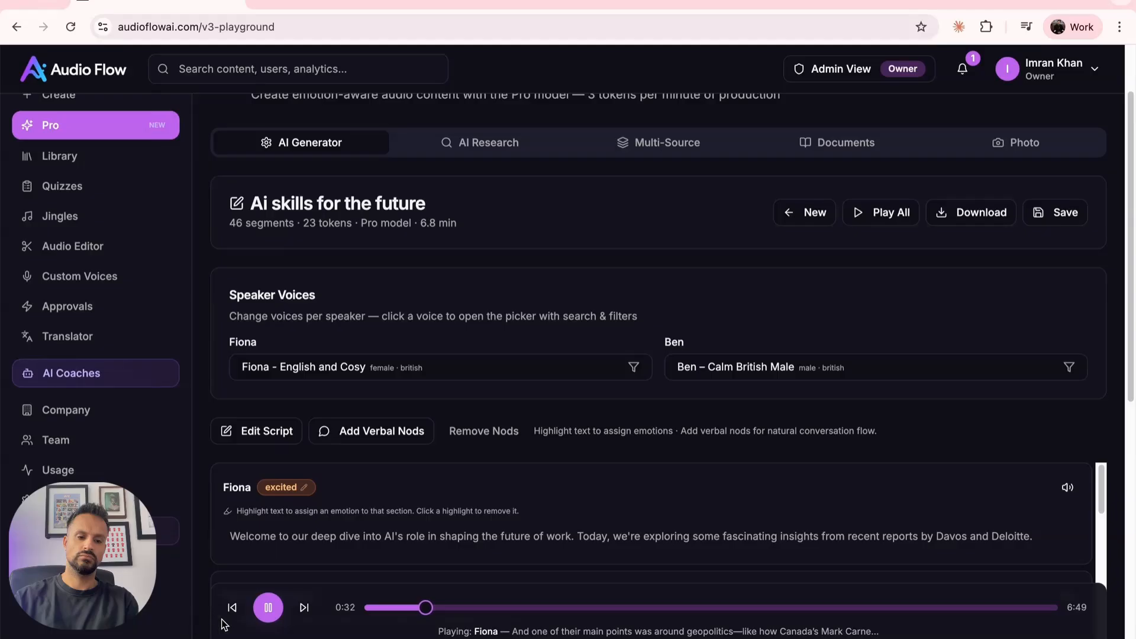
left_click(269, 615)
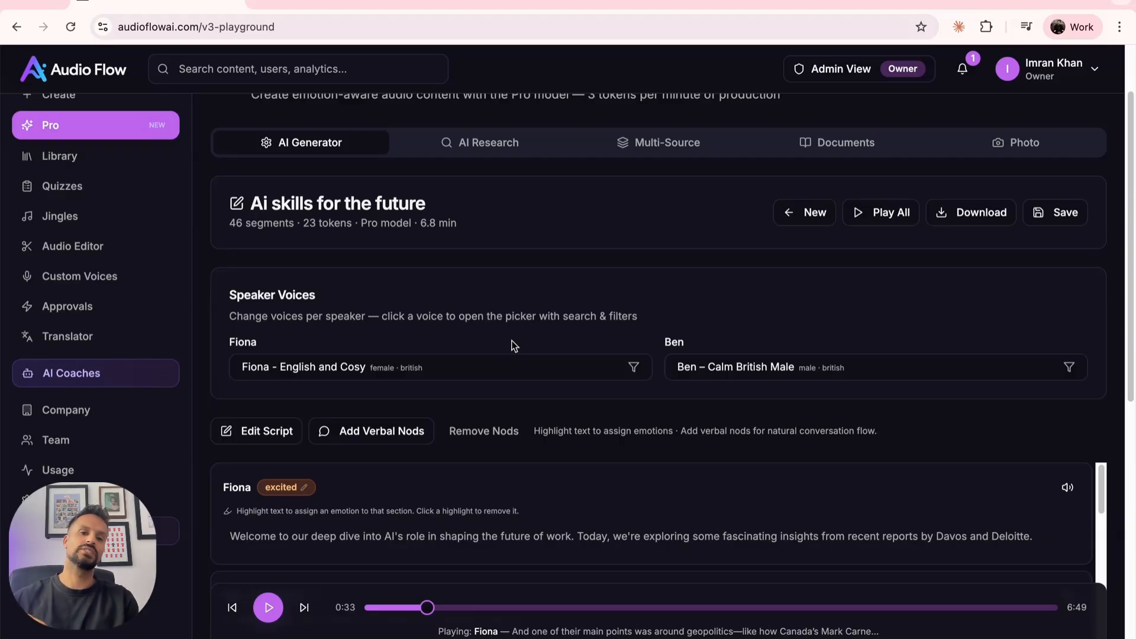
- Review the Multi-Source input options and the AI Research setup, and return to the generated podcast
left_click(667, 144)
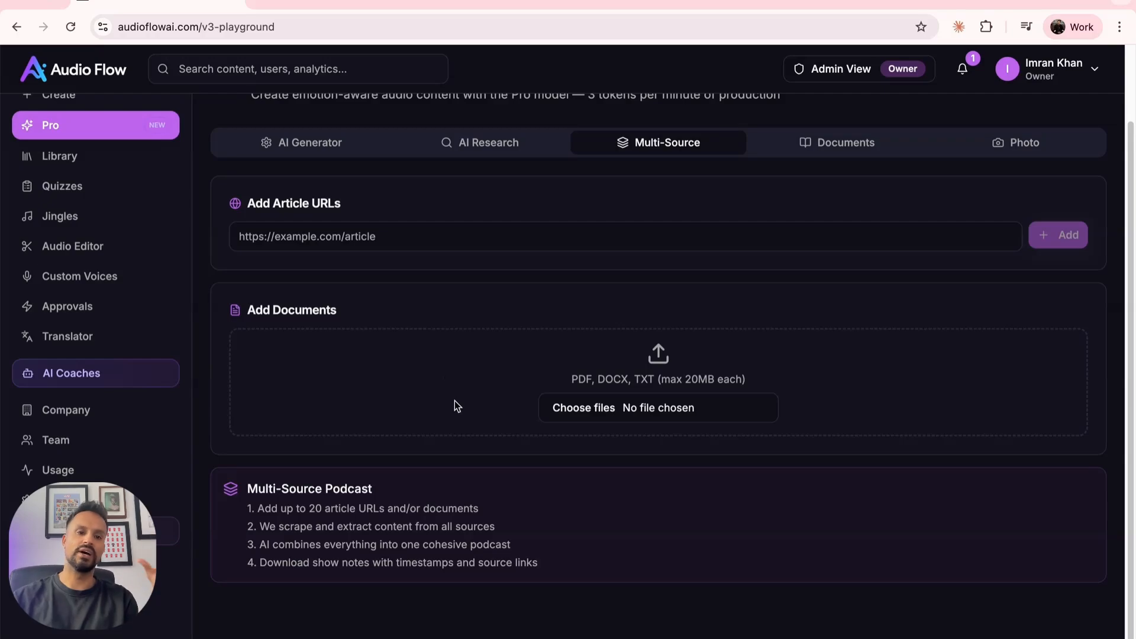
left_click(504, 149)
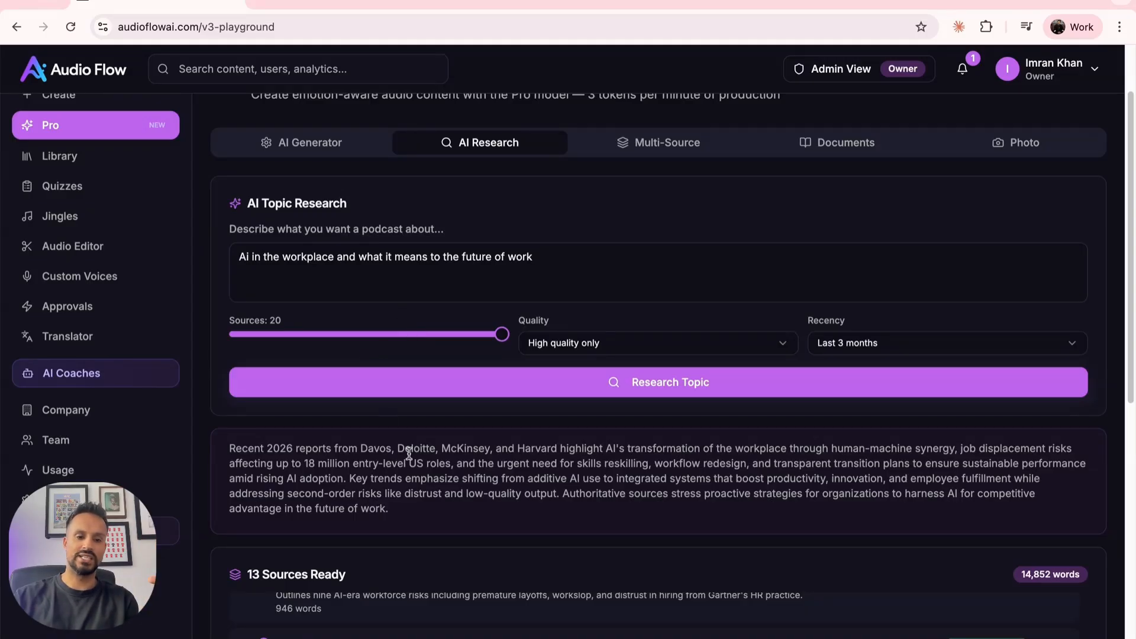
left_click(326, 152)
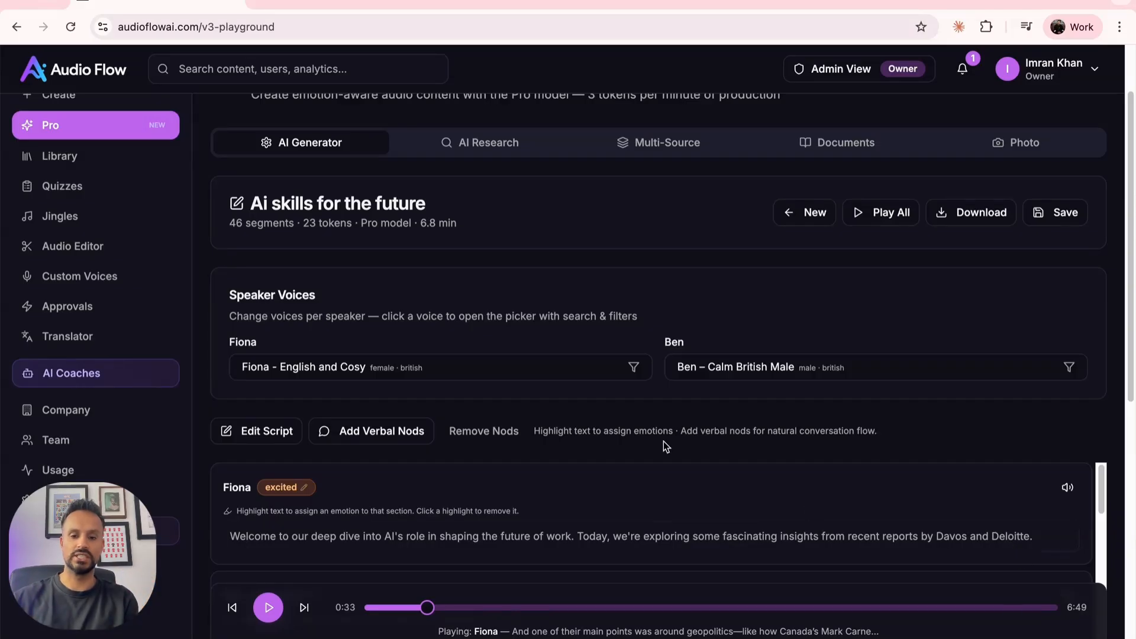
- Open the podcast script for editing and look through the text and emotion labels of both speakers' segments
scroll(663, 441, "down", 3)
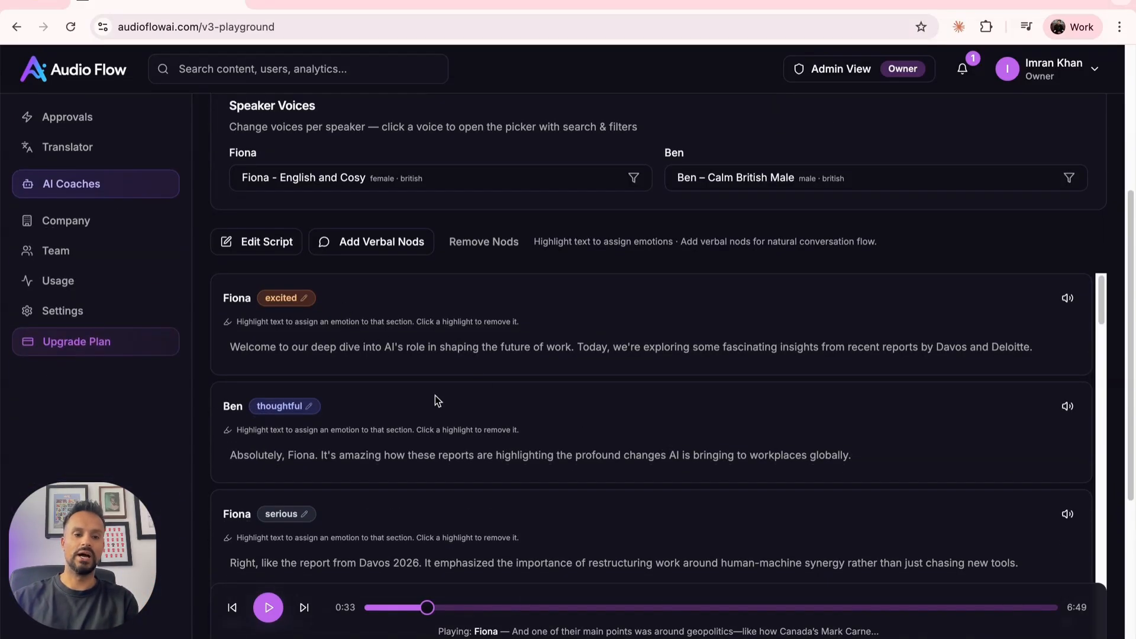
left_click(256, 241)
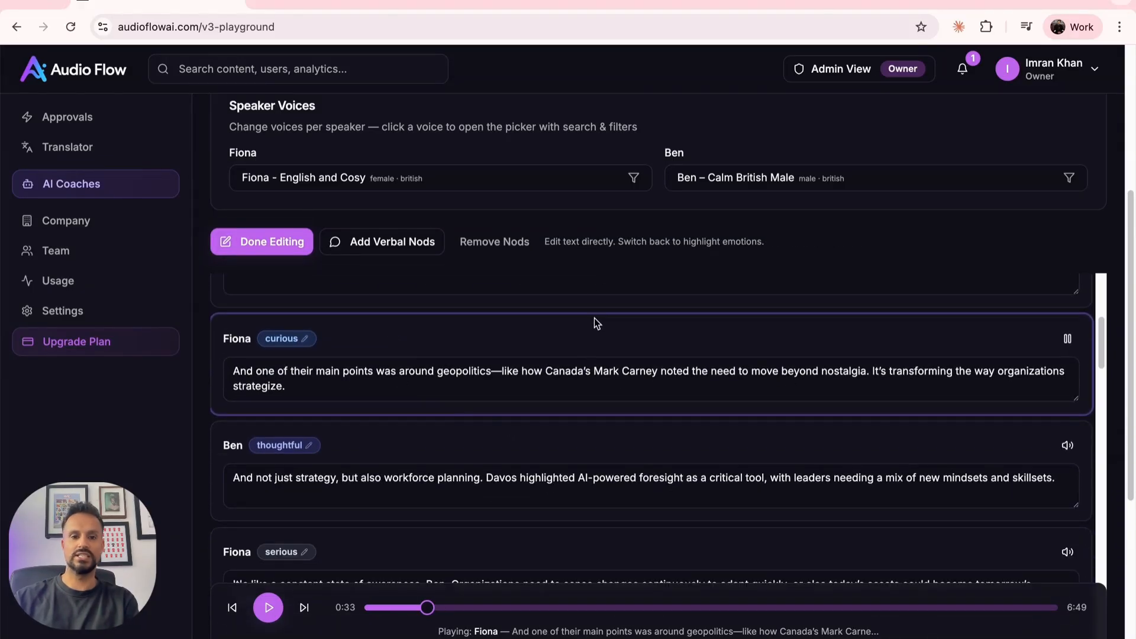
scroll(733, 459, "down", 10)
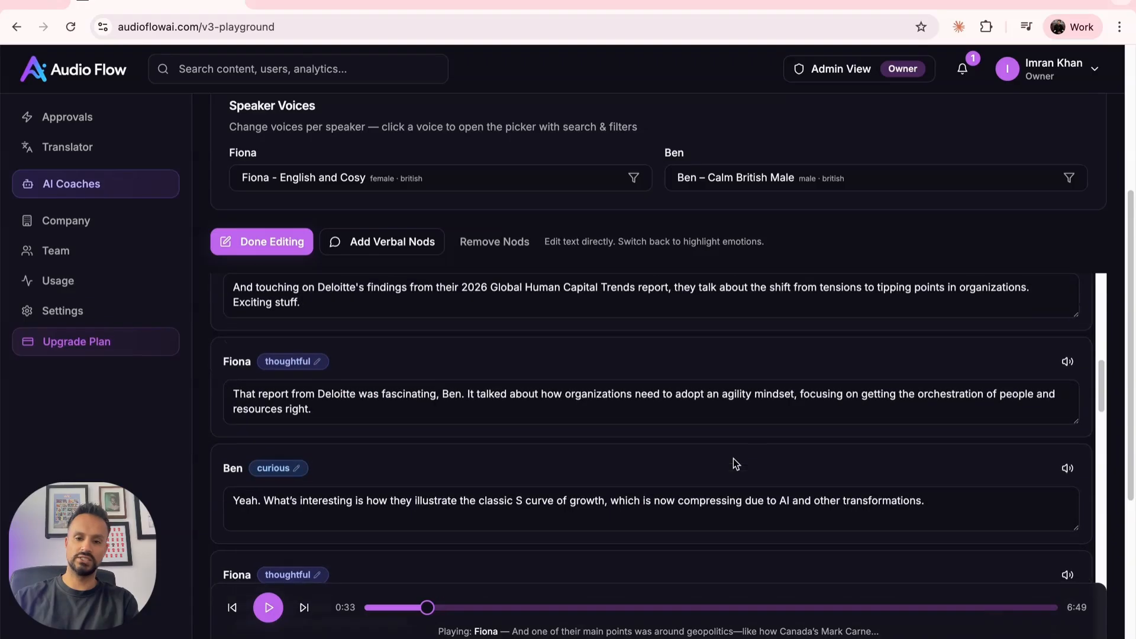
scroll(734, 459, "up", 10)
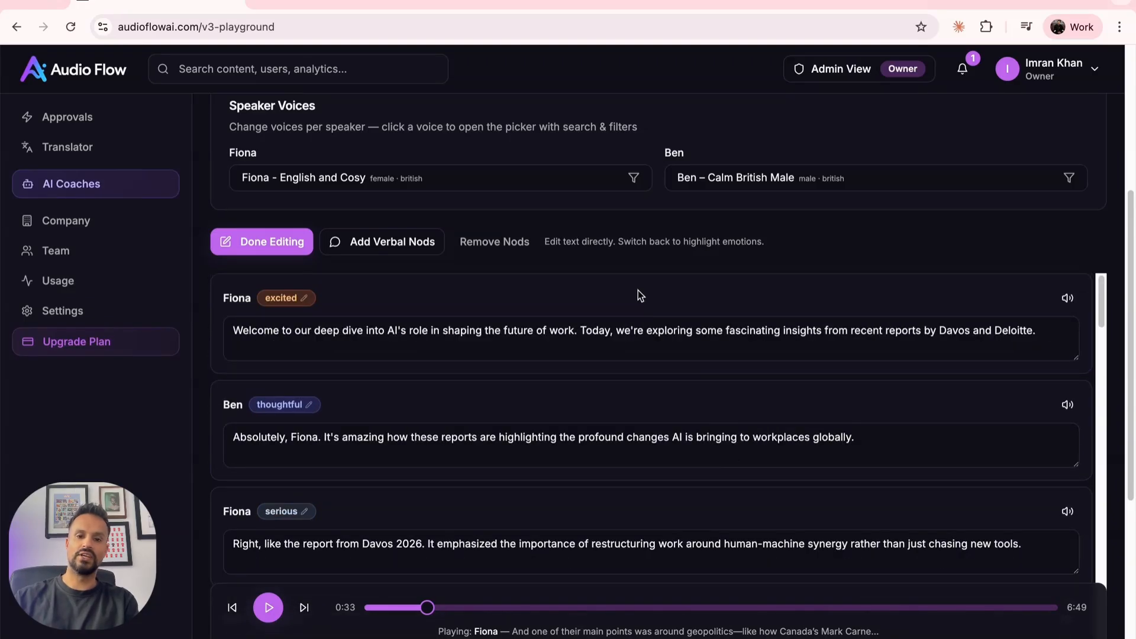
scroll(636, 294, "up", 5)
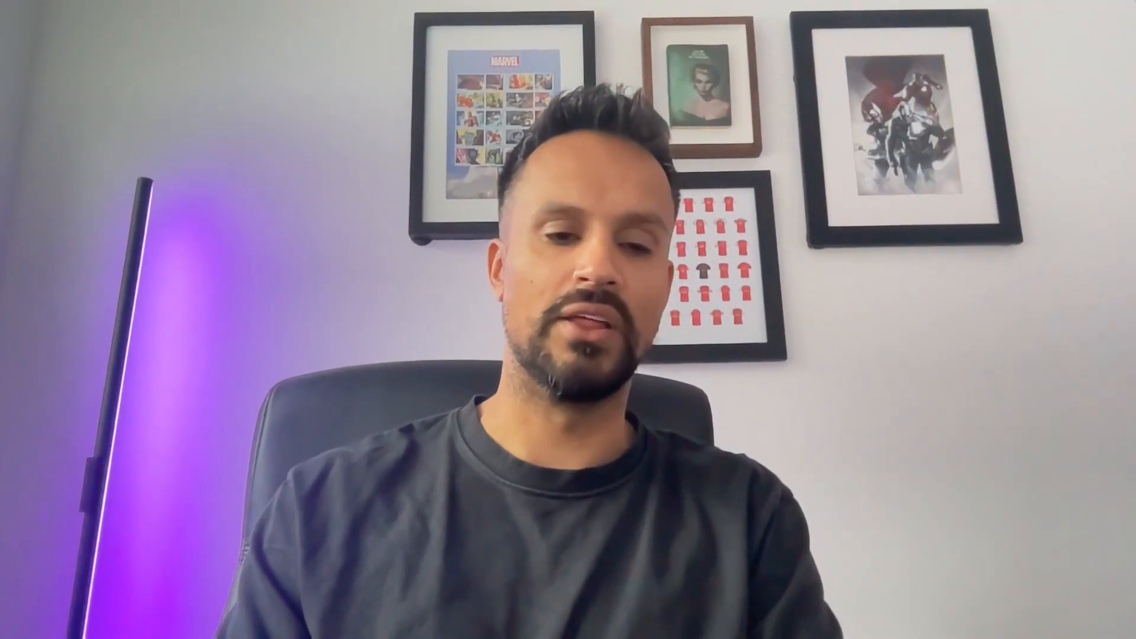